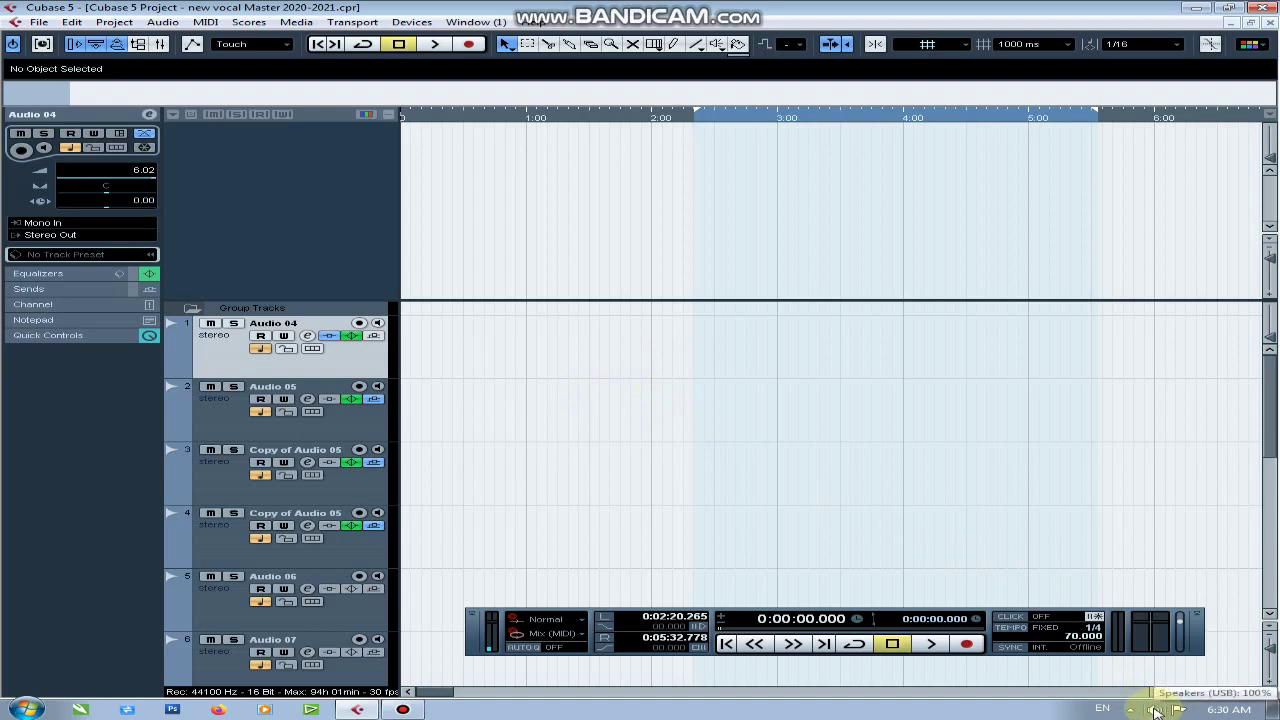
right_click(1155, 710)
click(1155, 710)
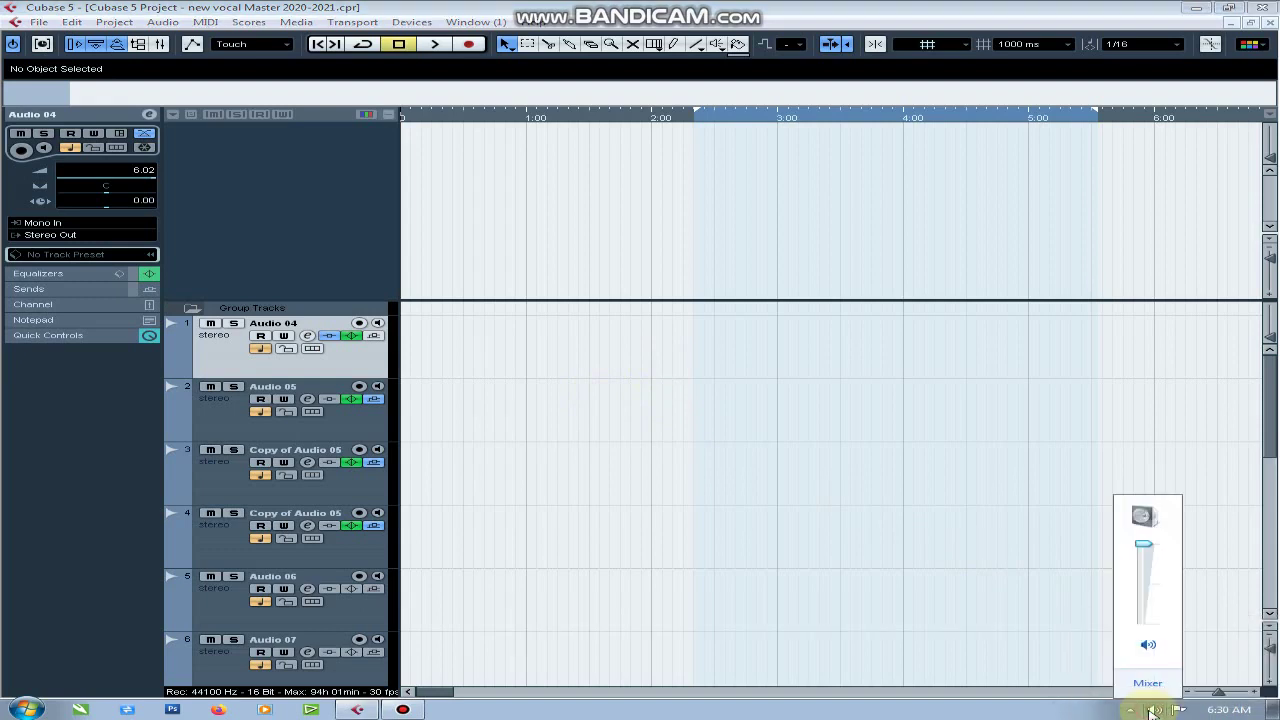
drag(1143, 548, 1130, 643)
click(1155, 710)
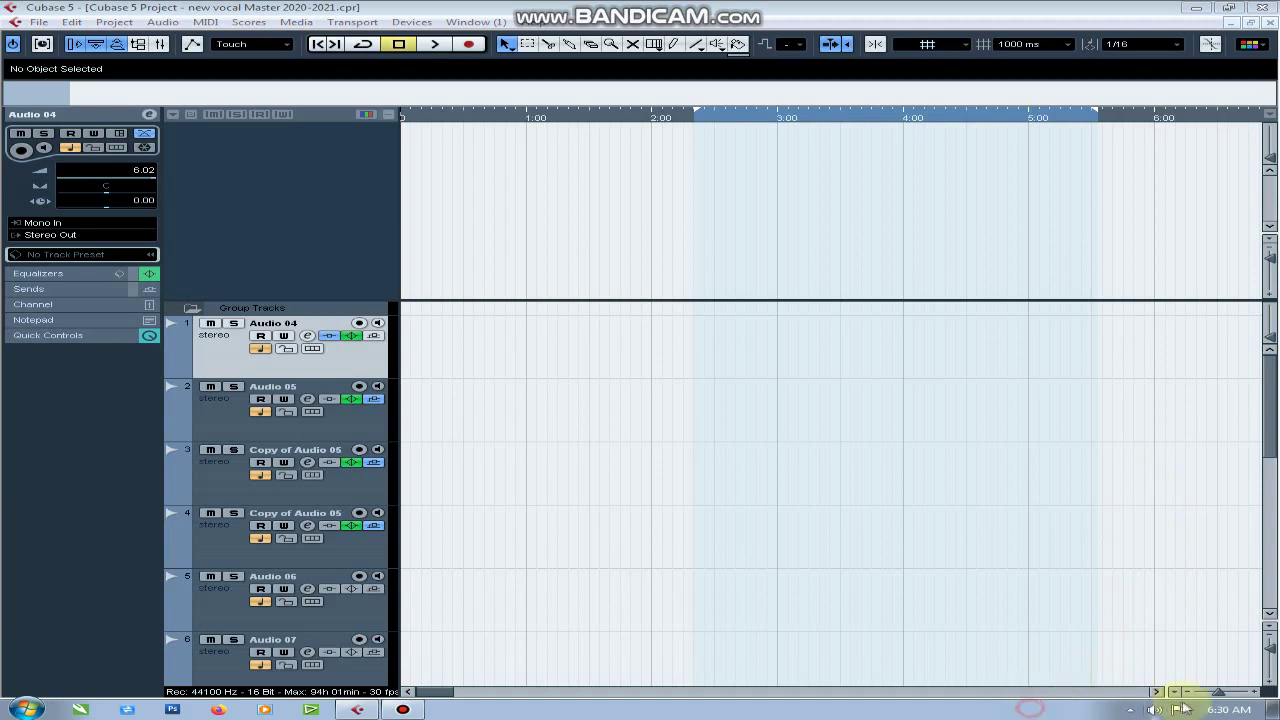
Open the Windows list of recording devices and move the Sound dialog nearer the middle of the screen
right_click(1155, 710)
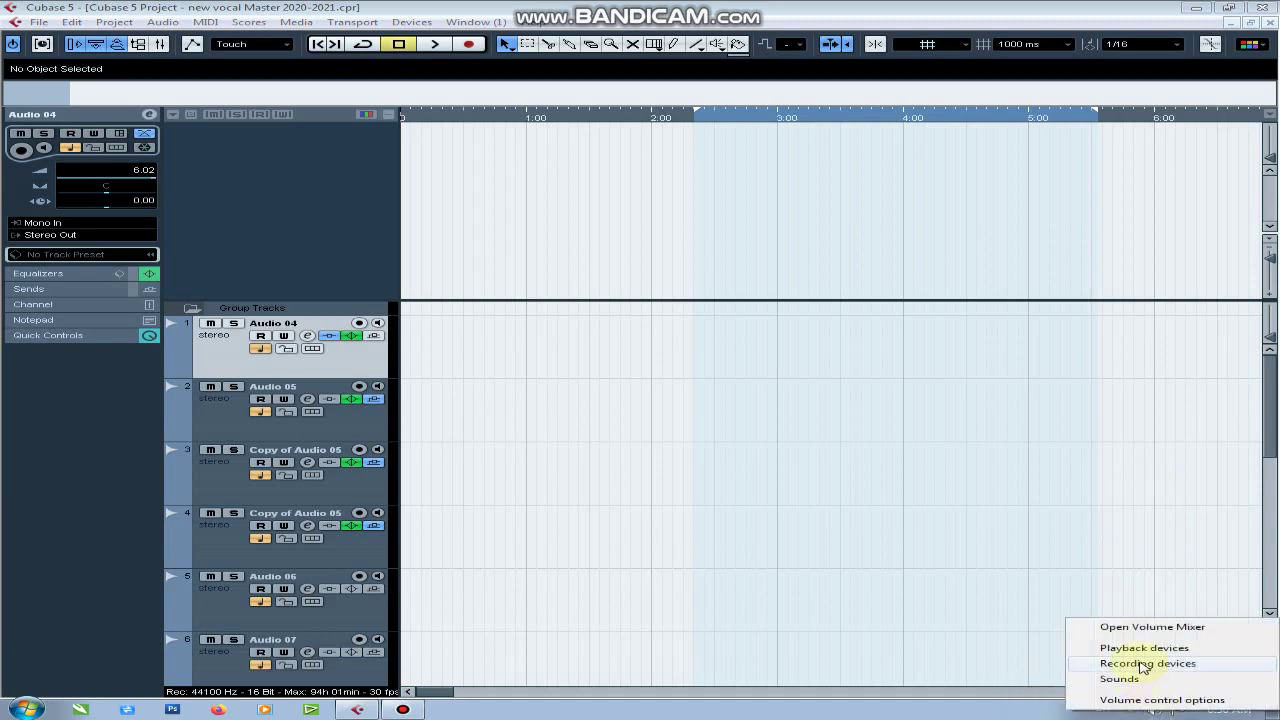
click(1145, 664)
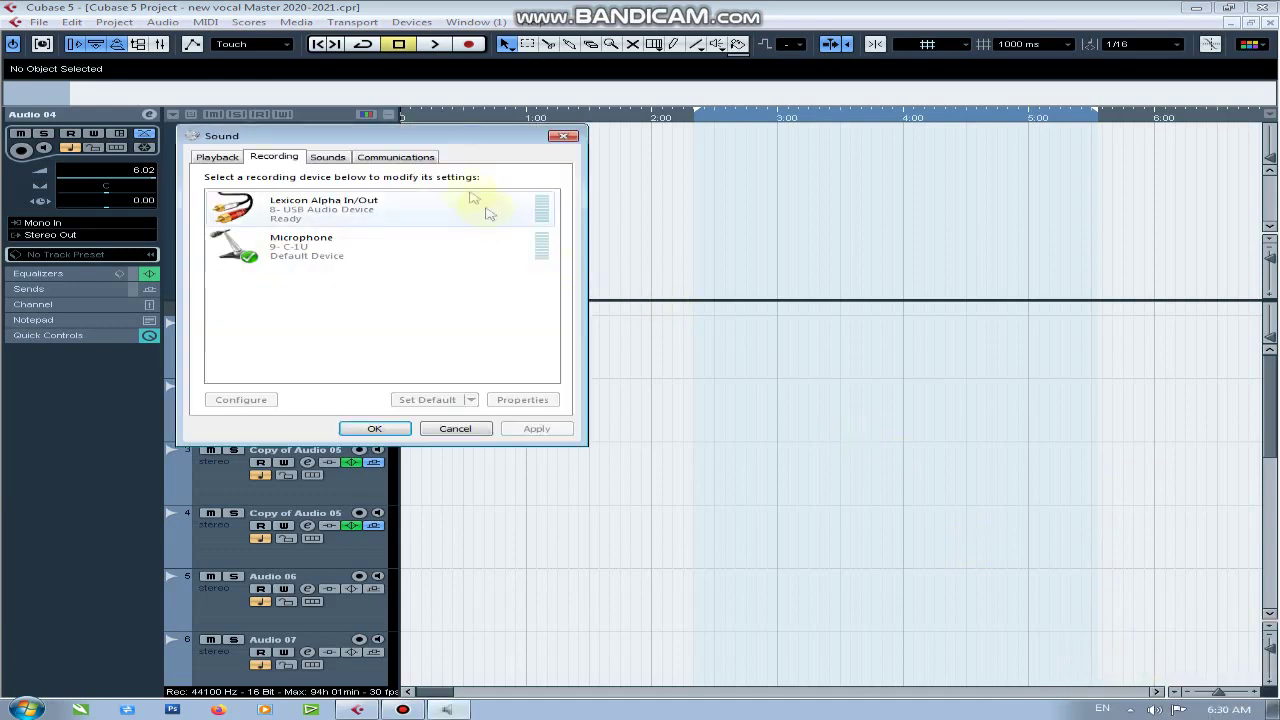
drag(444, 136, 635, 261)
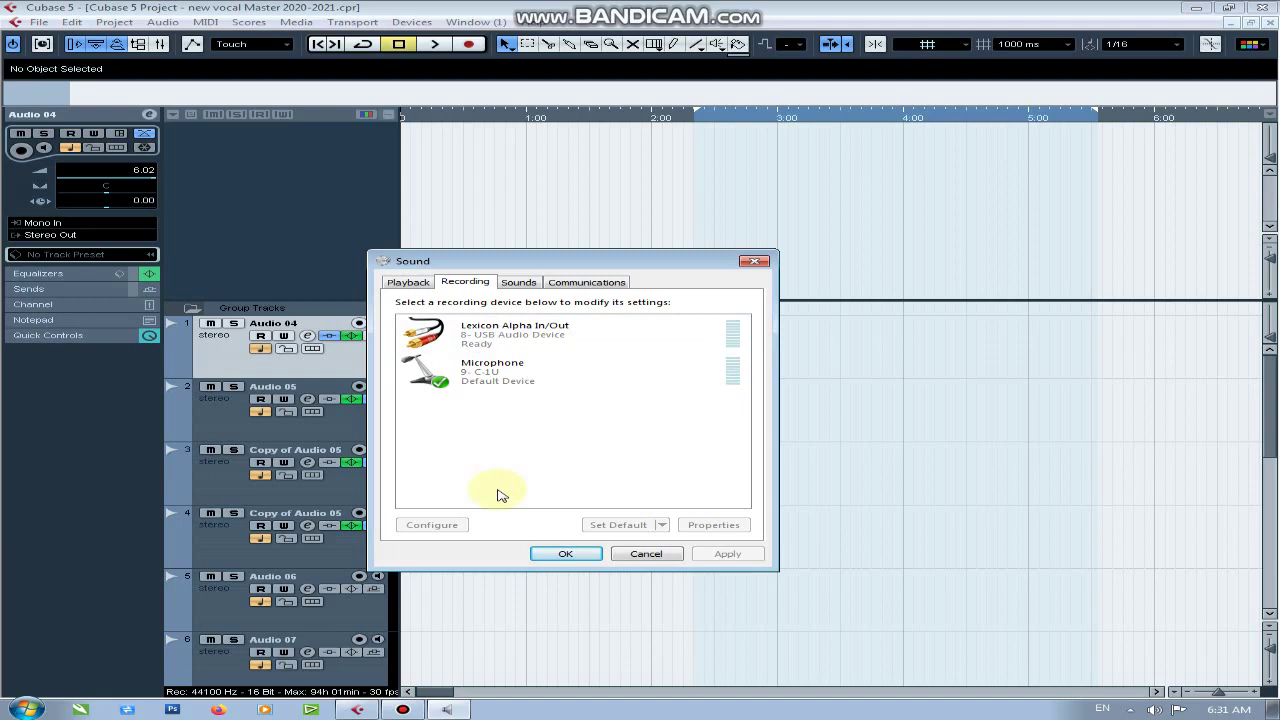
Check the default-device options of the C-1U Microphone and Lexicon Alpha In/Out, and close the Sound dialog
right_click(500, 375)
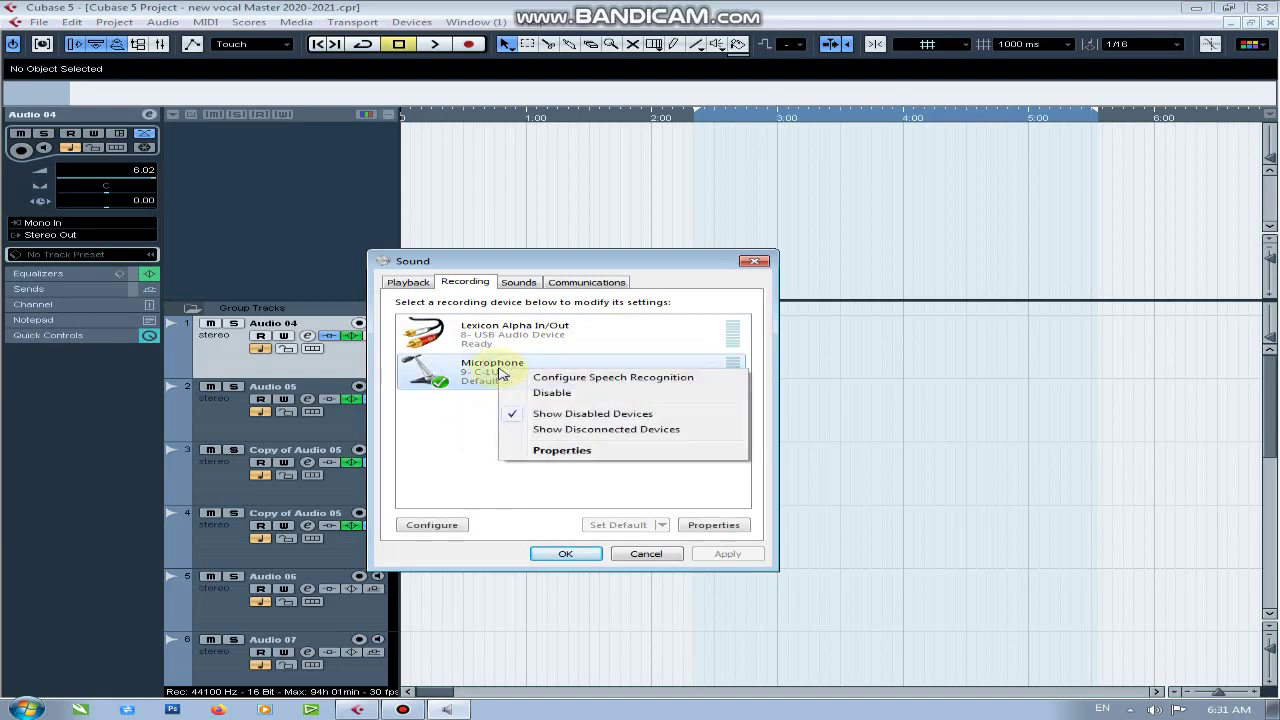
click(445, 440)
right_click(489, 334)
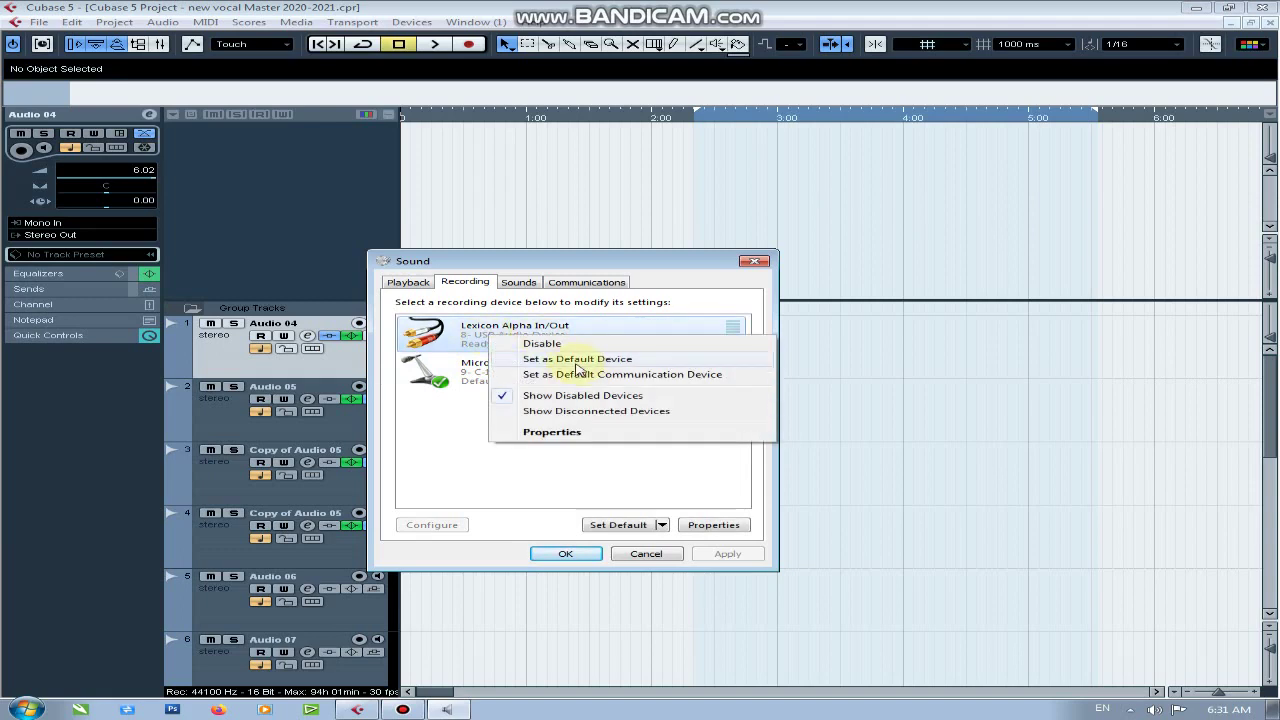
click(453, 455)
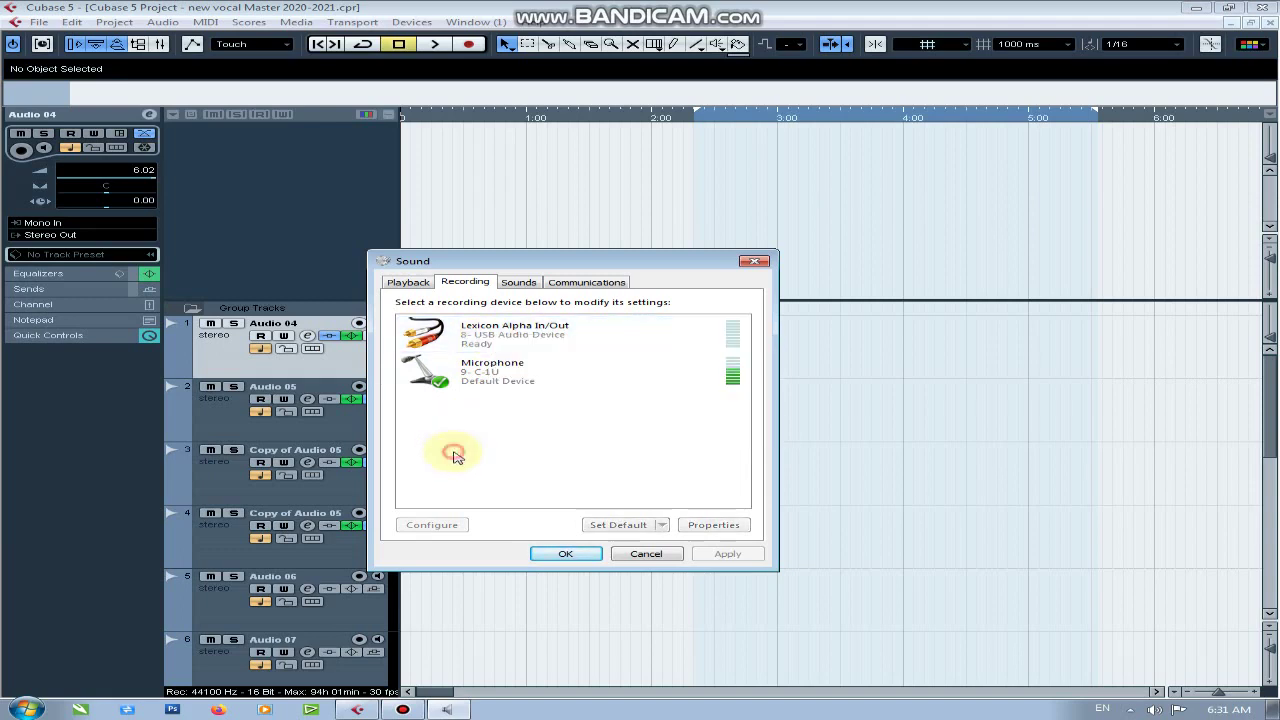
right_click(490, 367)
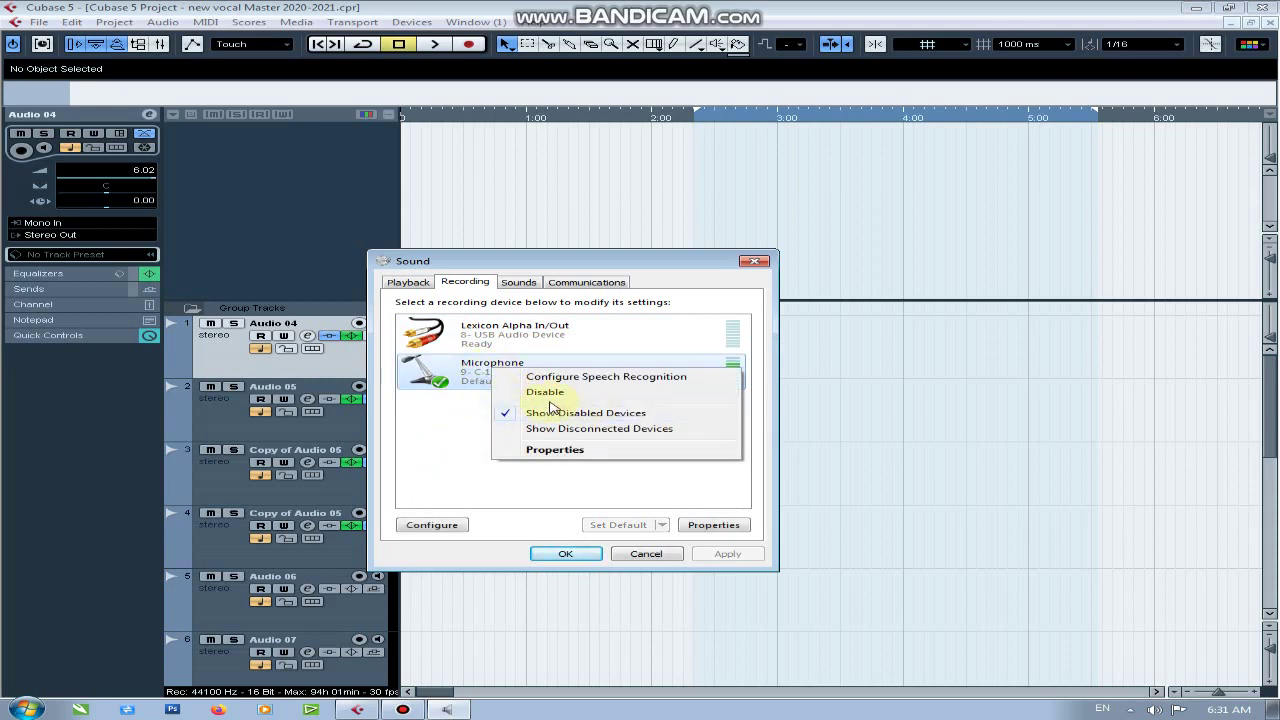
click(460, 418)
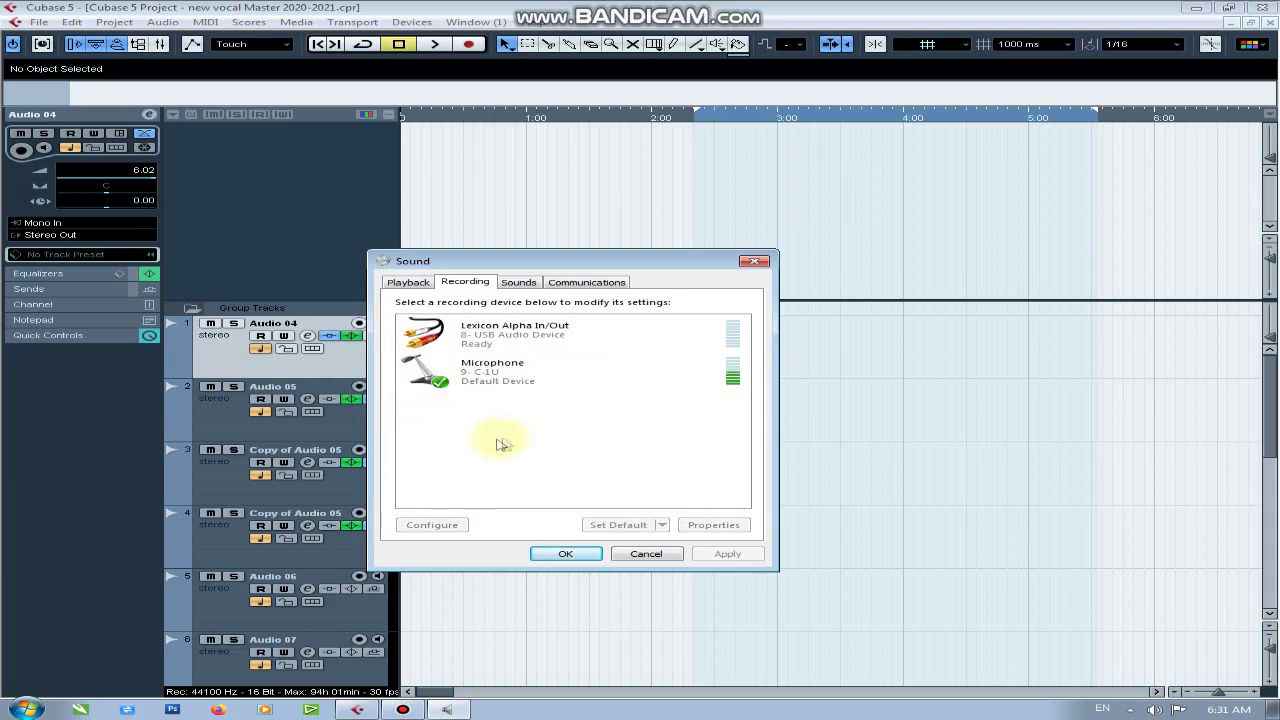
right_click(480, 352)
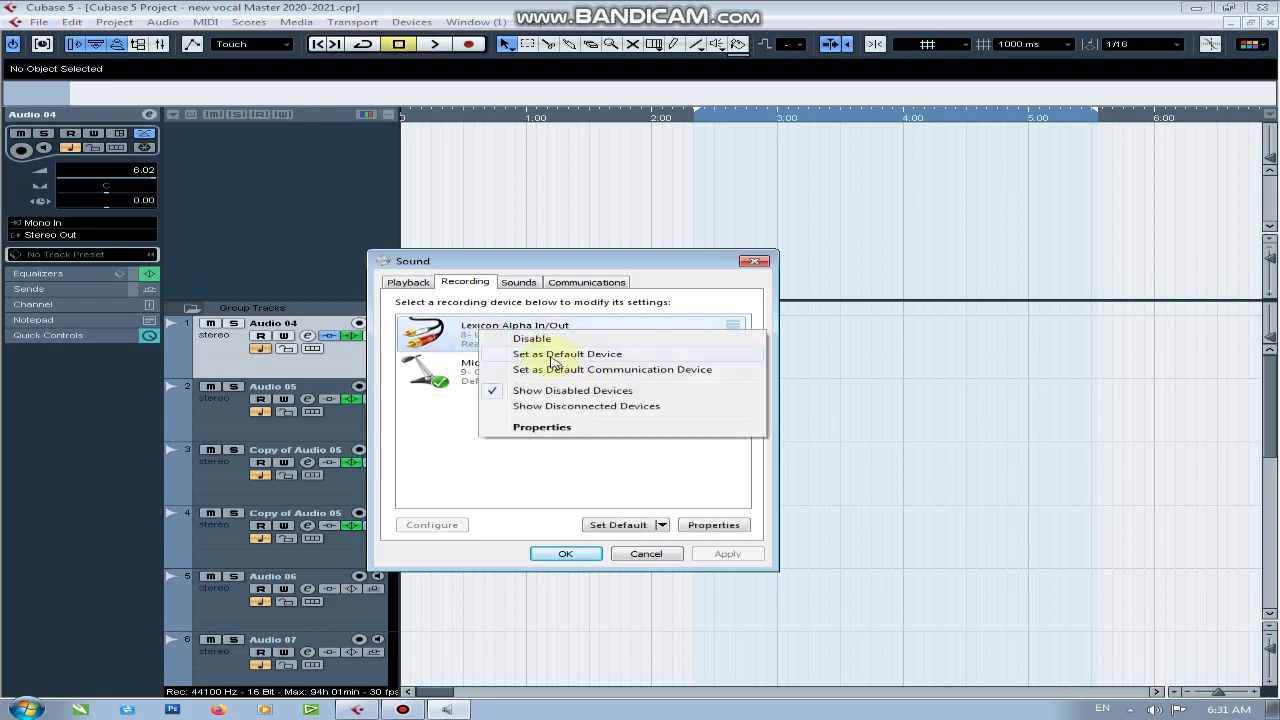
click(462, 476)
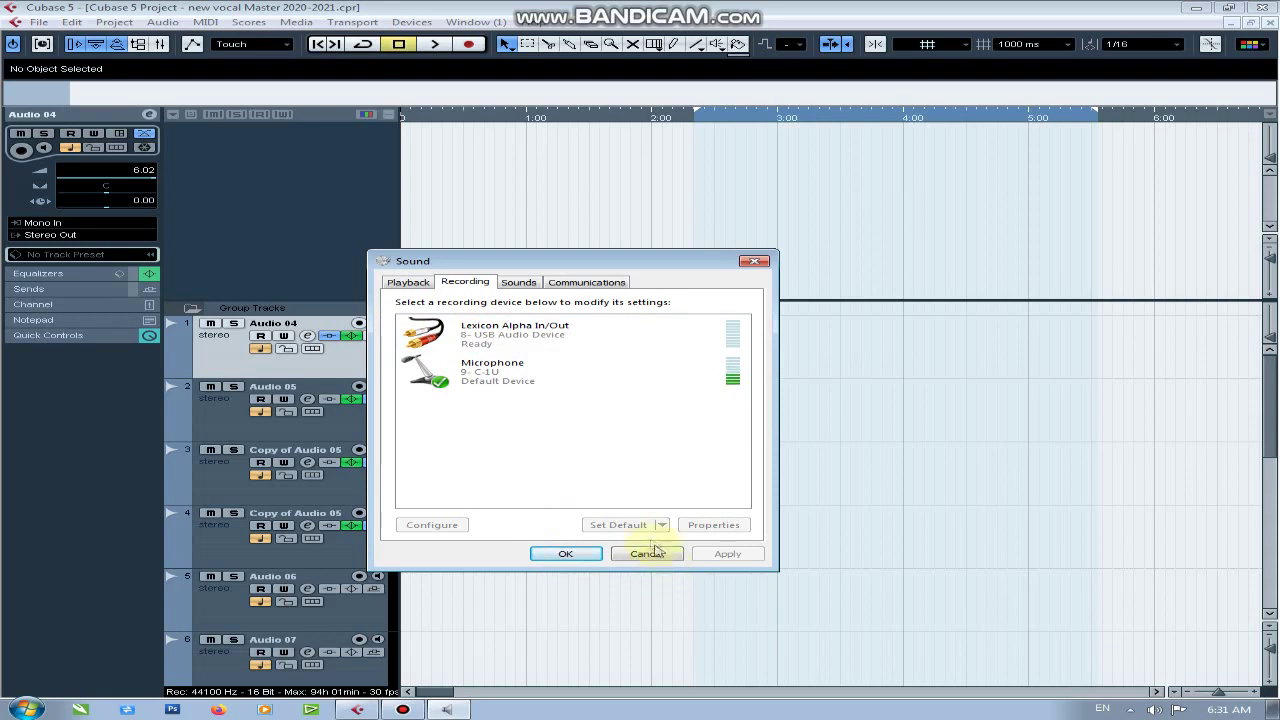
click(563, 553)
click(810, 518)
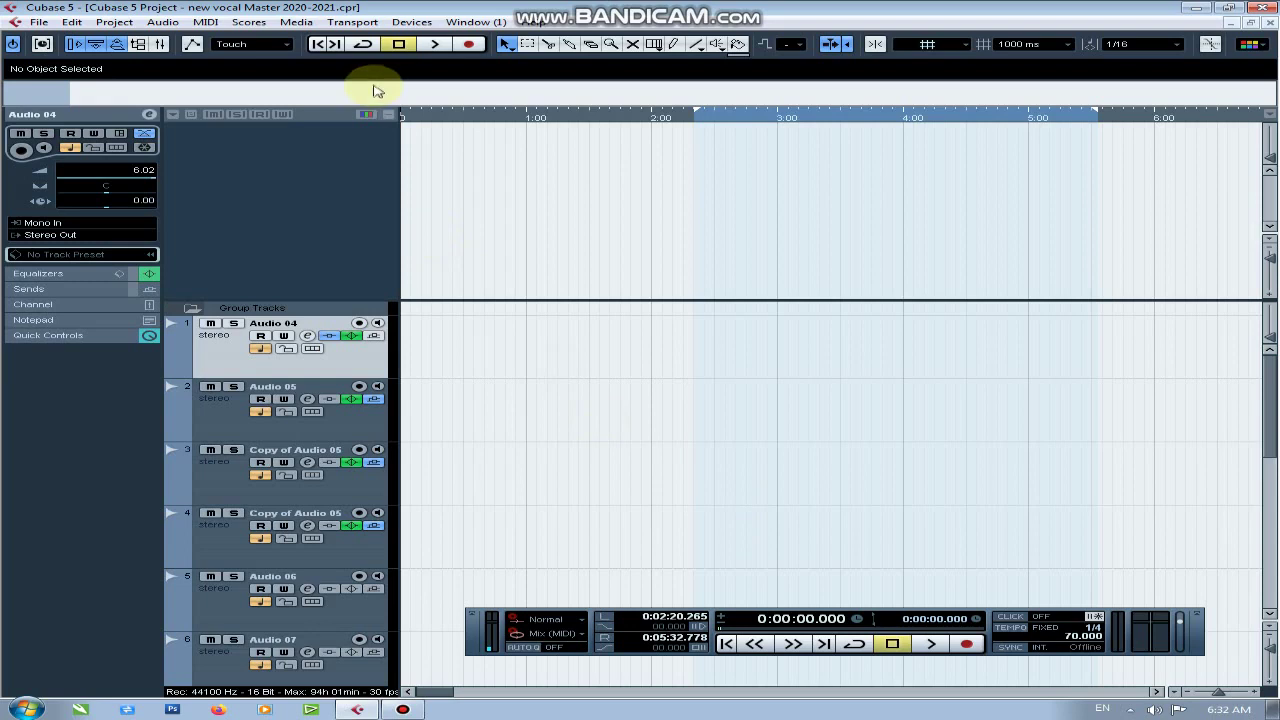
Open the Device Setup and show the ASIO DirectX Full Duplex Driver settings under VST Audio System
click(410, 22)
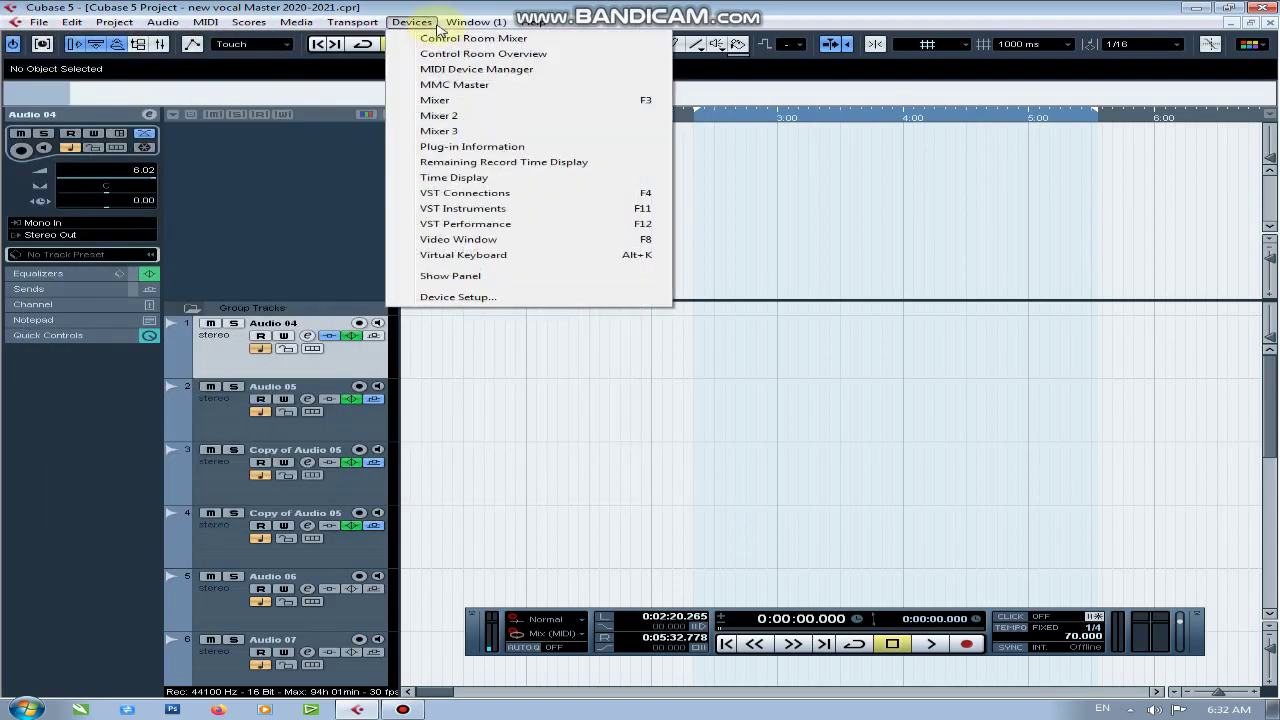
click(440, 297)
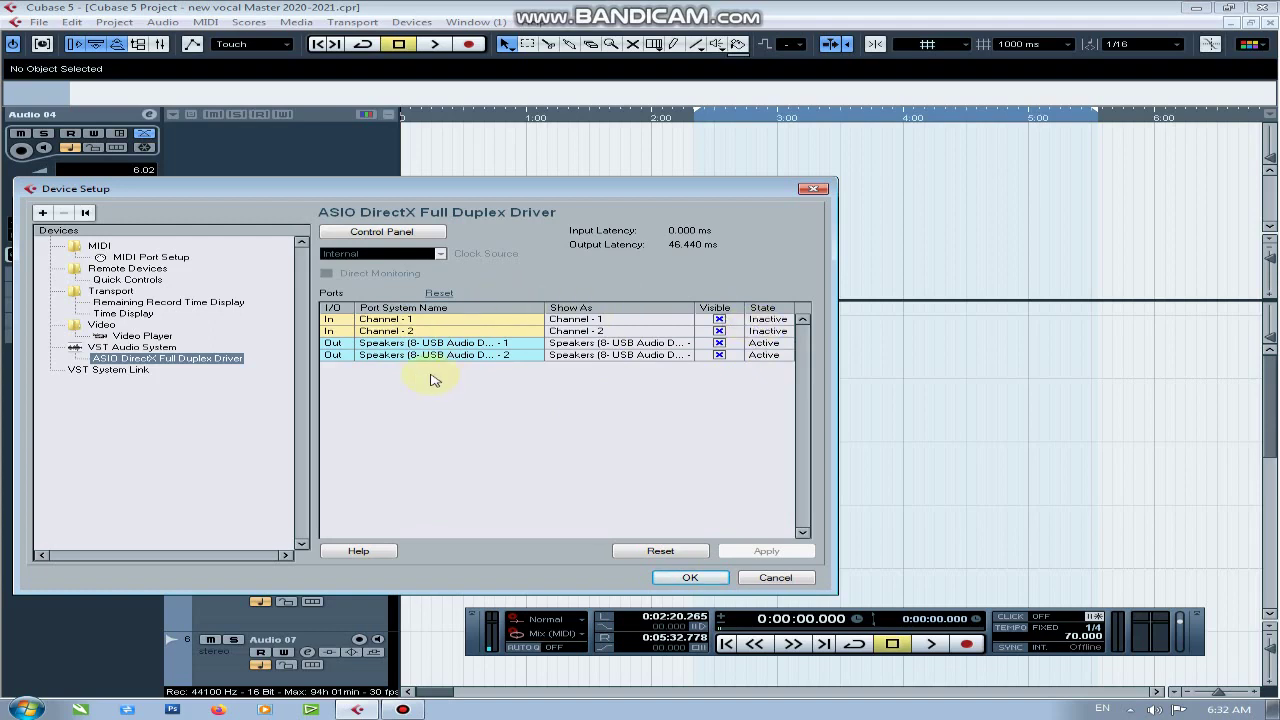
click(105, 348)
click(140, 358)
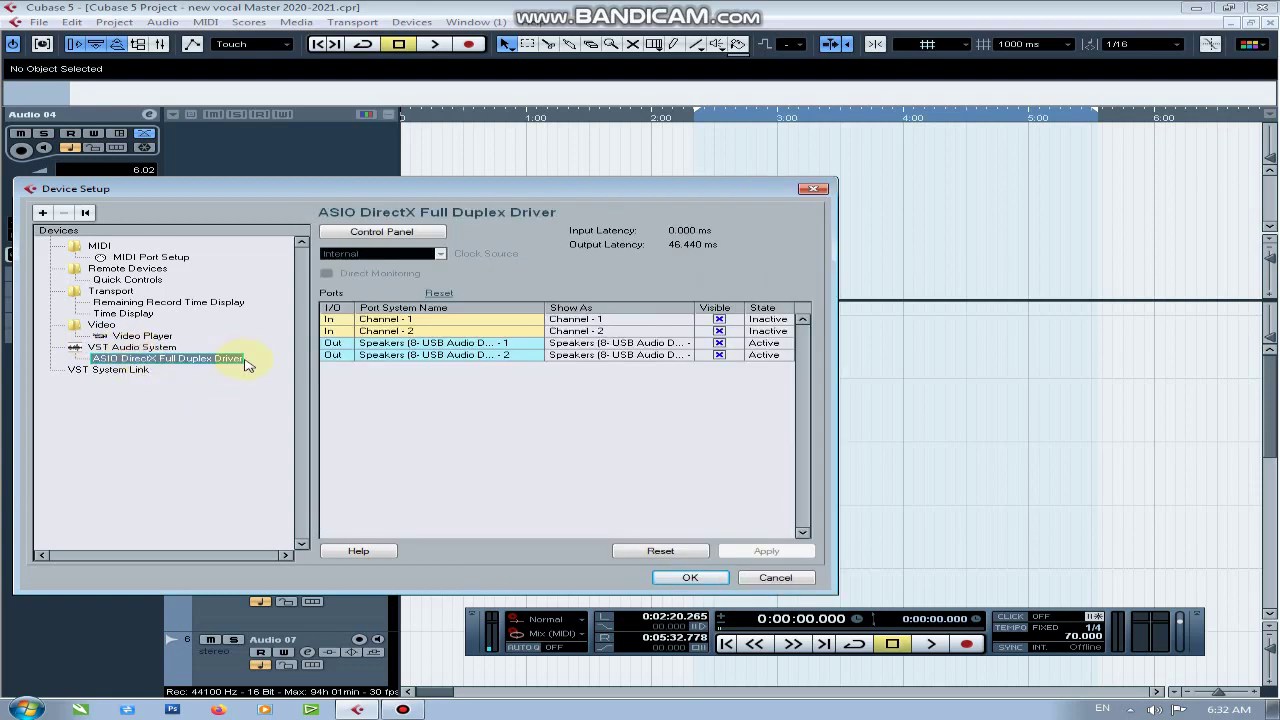
Enable Microphone (9- C-1U) as a Direct Sound input port of the ASIO driver and confirm the device setup
click(395, 231)
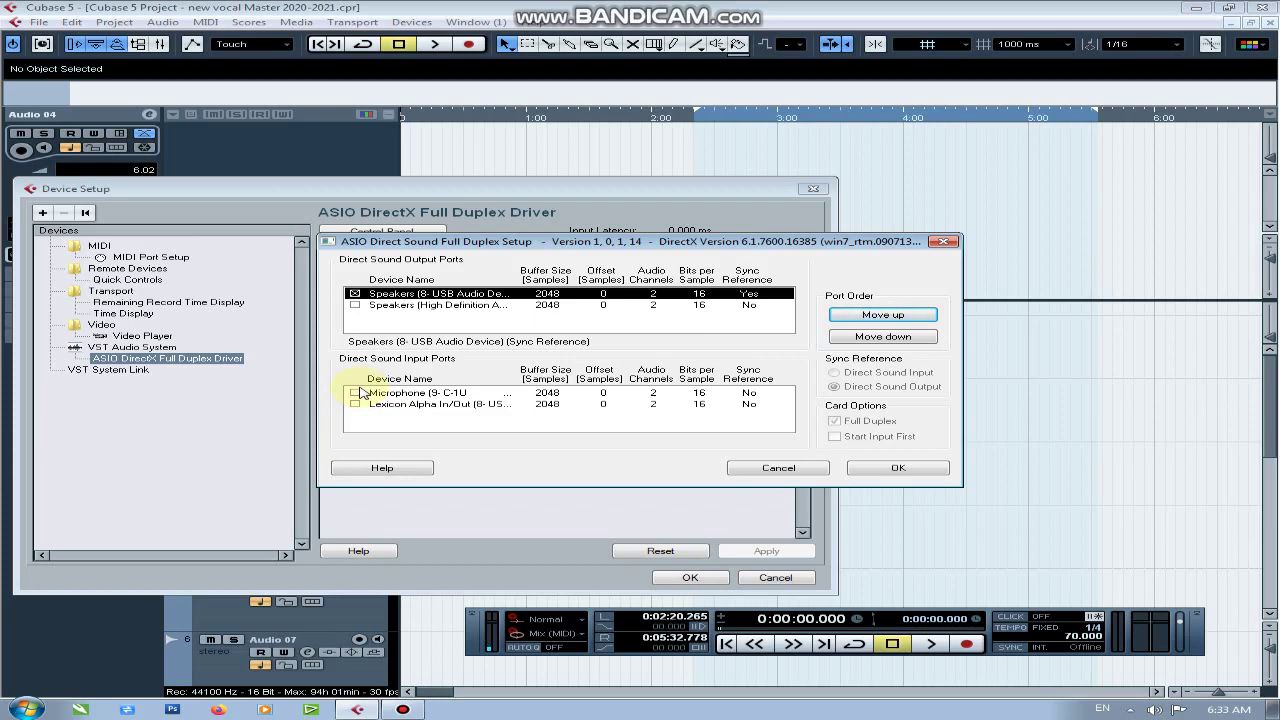
click(354, 392)
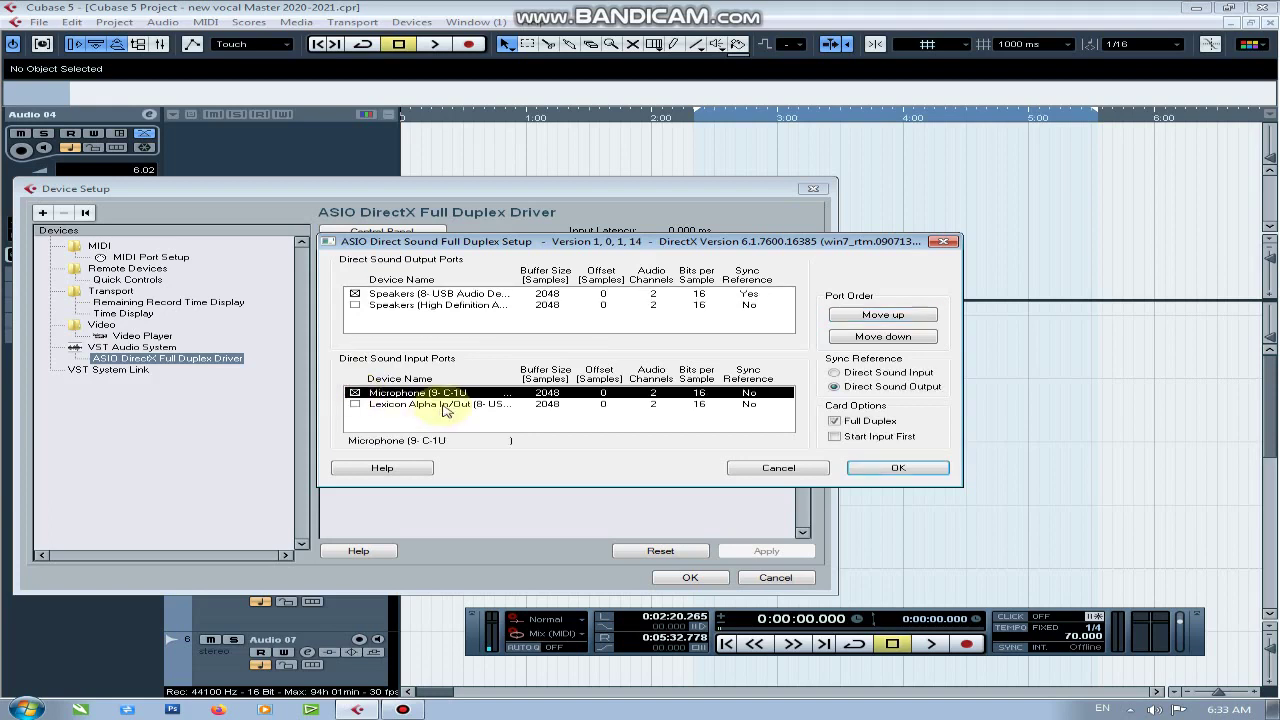
click(898, 468)
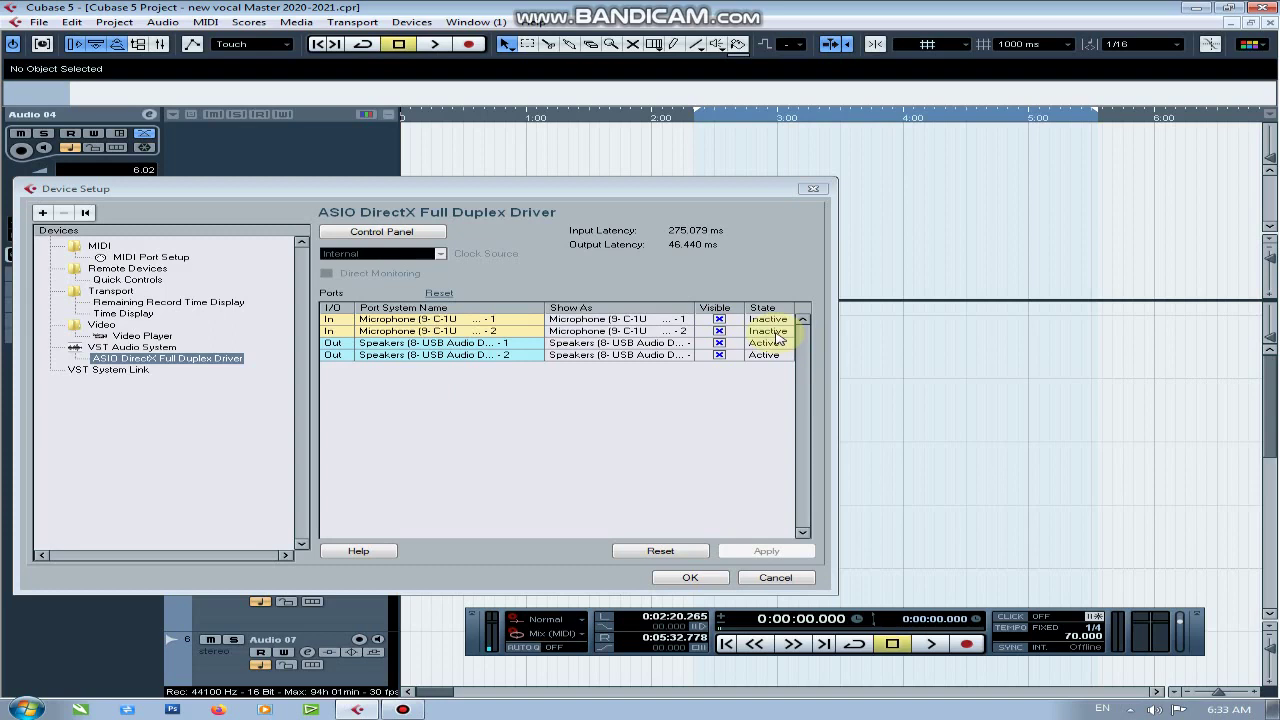
click(690, 577)
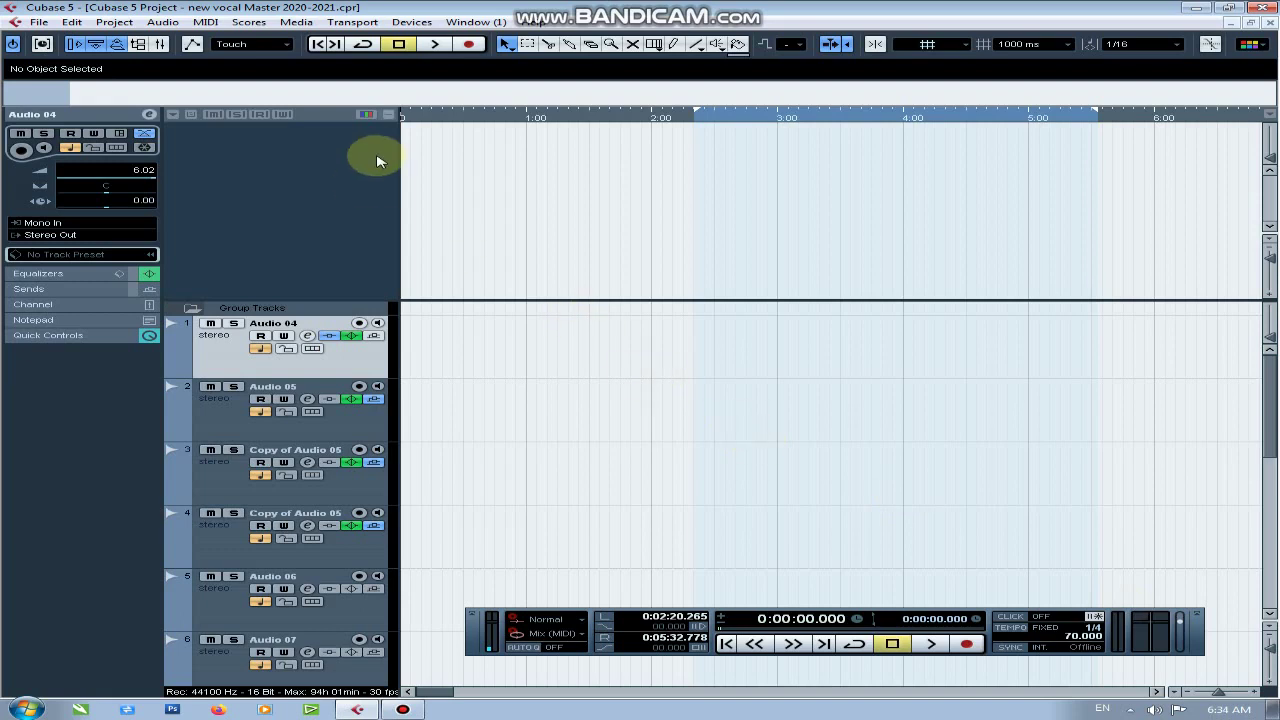
Open VST Connections, check the device port choices for the left channel of Stereo Out, and return to the inputs
key(F4)
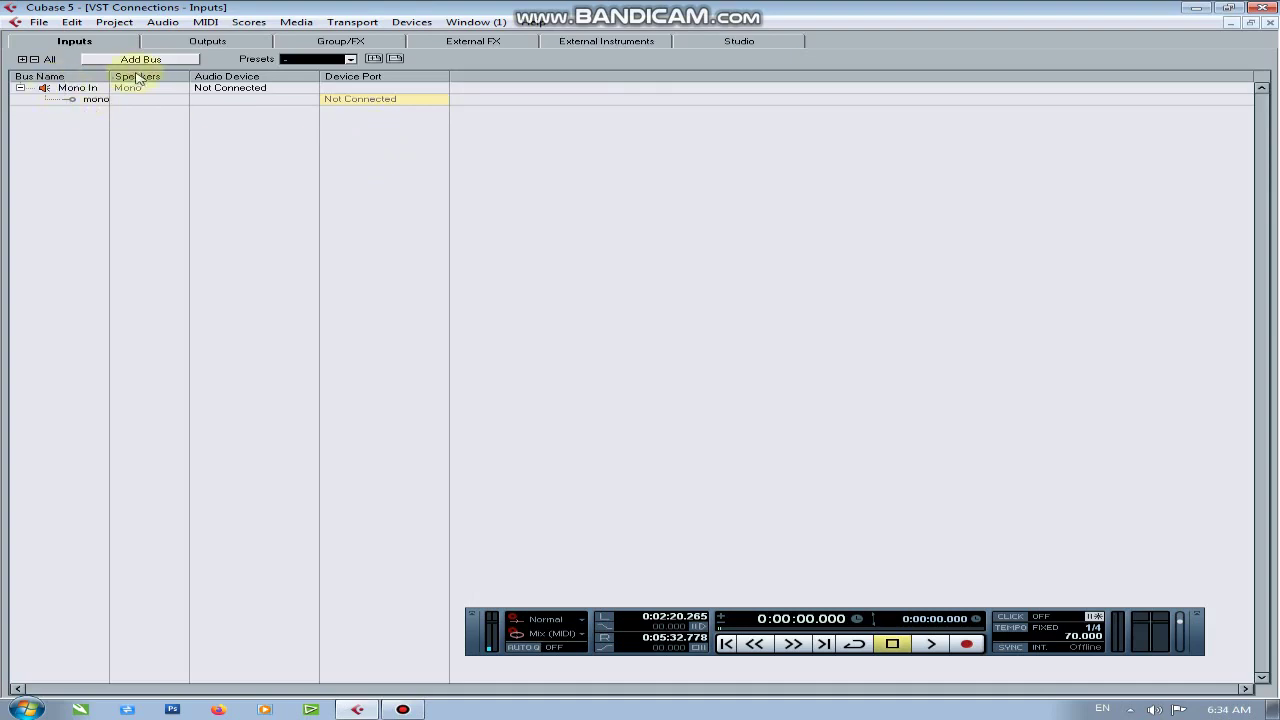
click(222, 42)
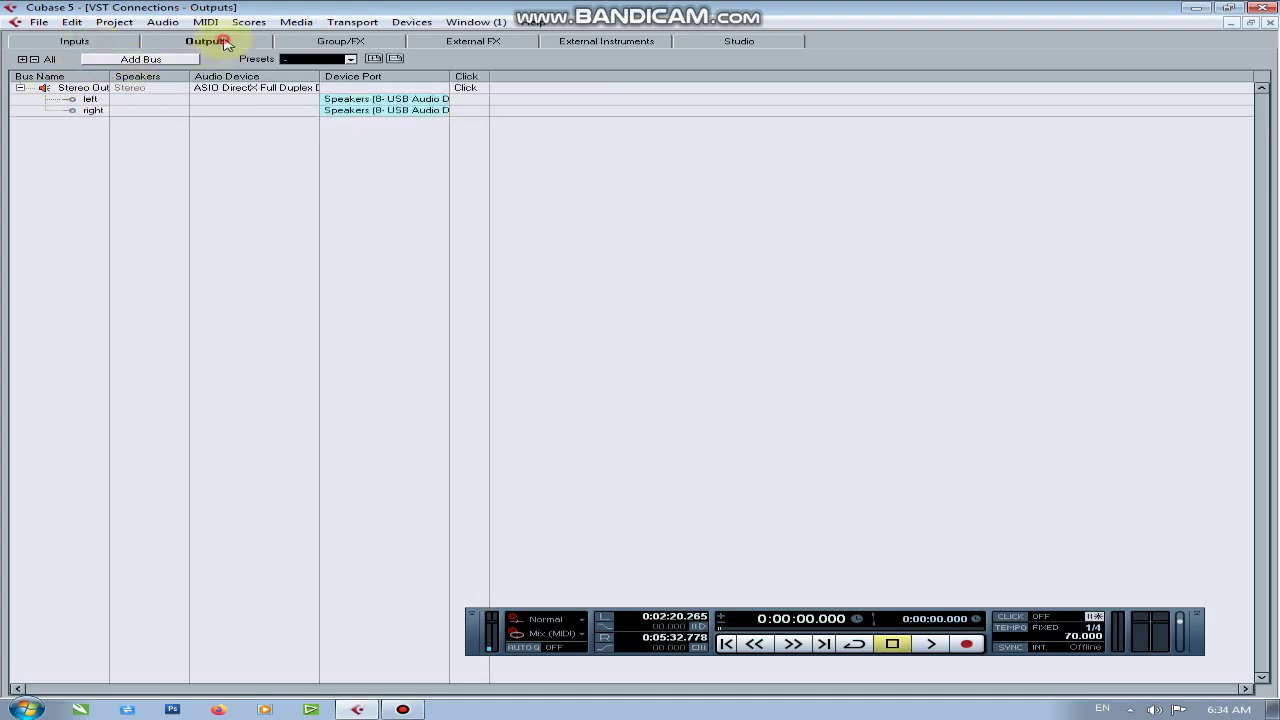
click(411, 100)
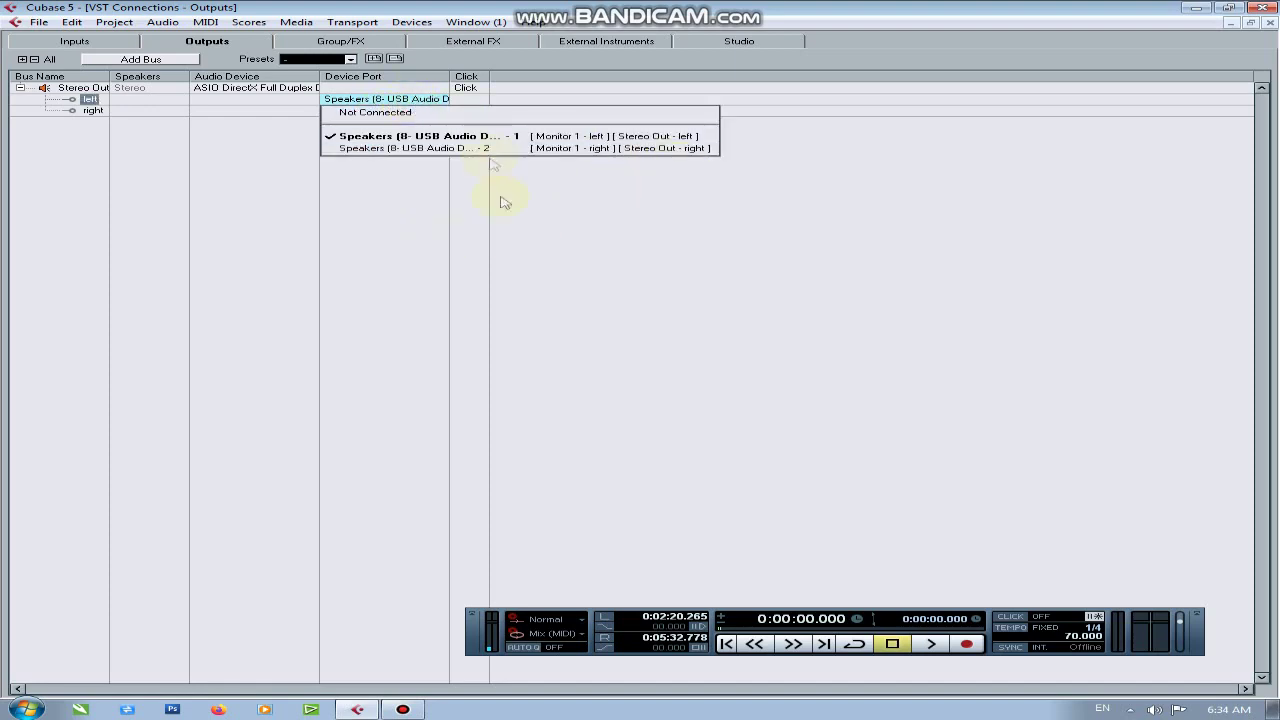
click(557, 249)
click(72, 41)
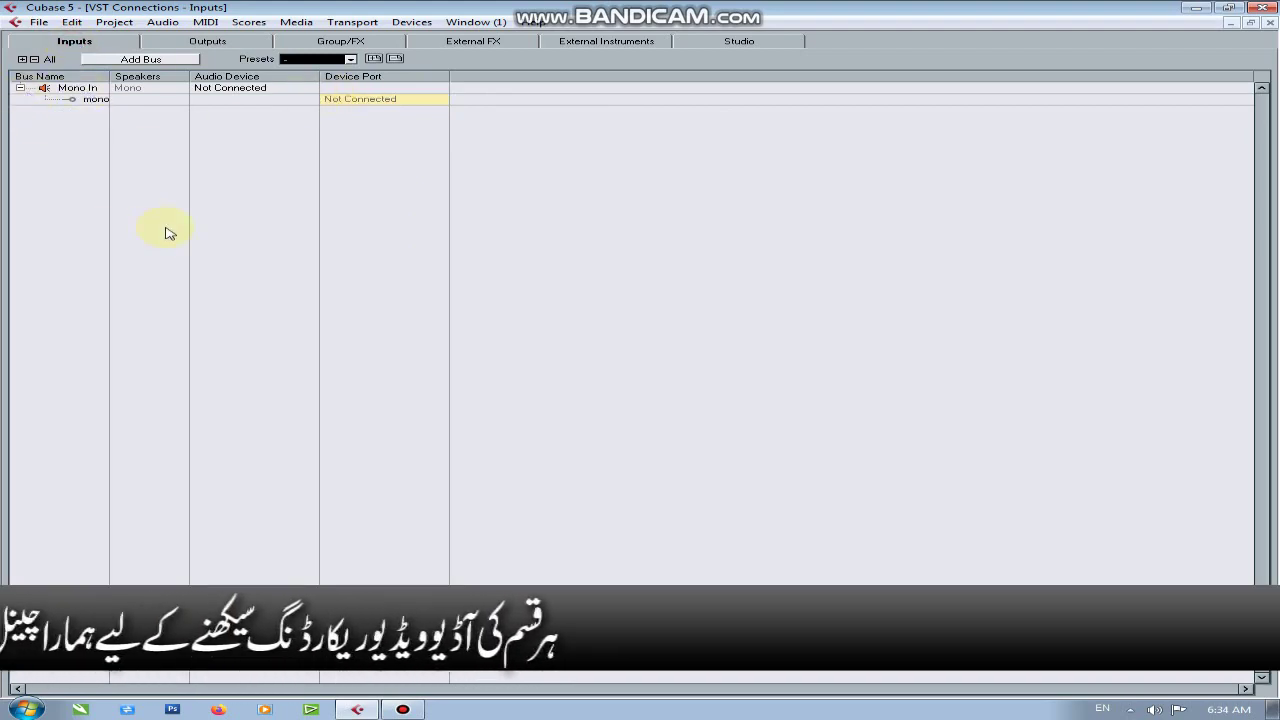
Inspect the Mono In bus and the device ports available for its mono channel
double_click(72, 88)
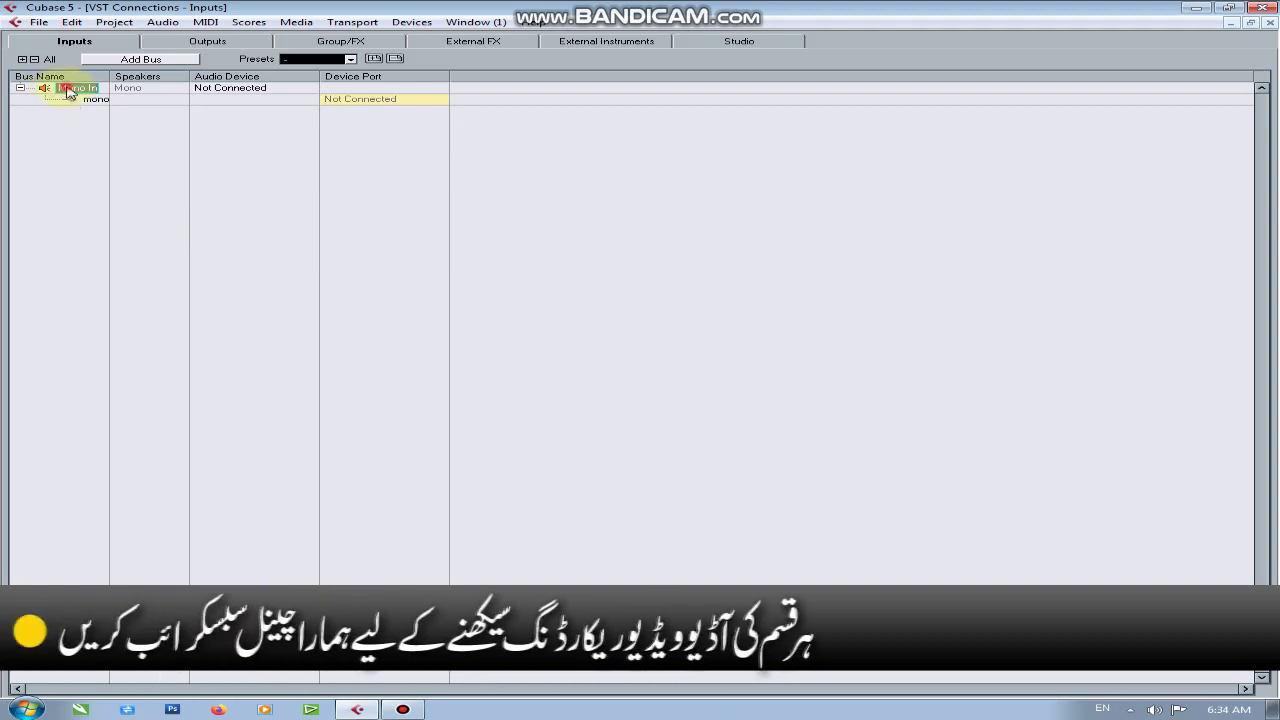
click(20, 88)
click(20, 88)
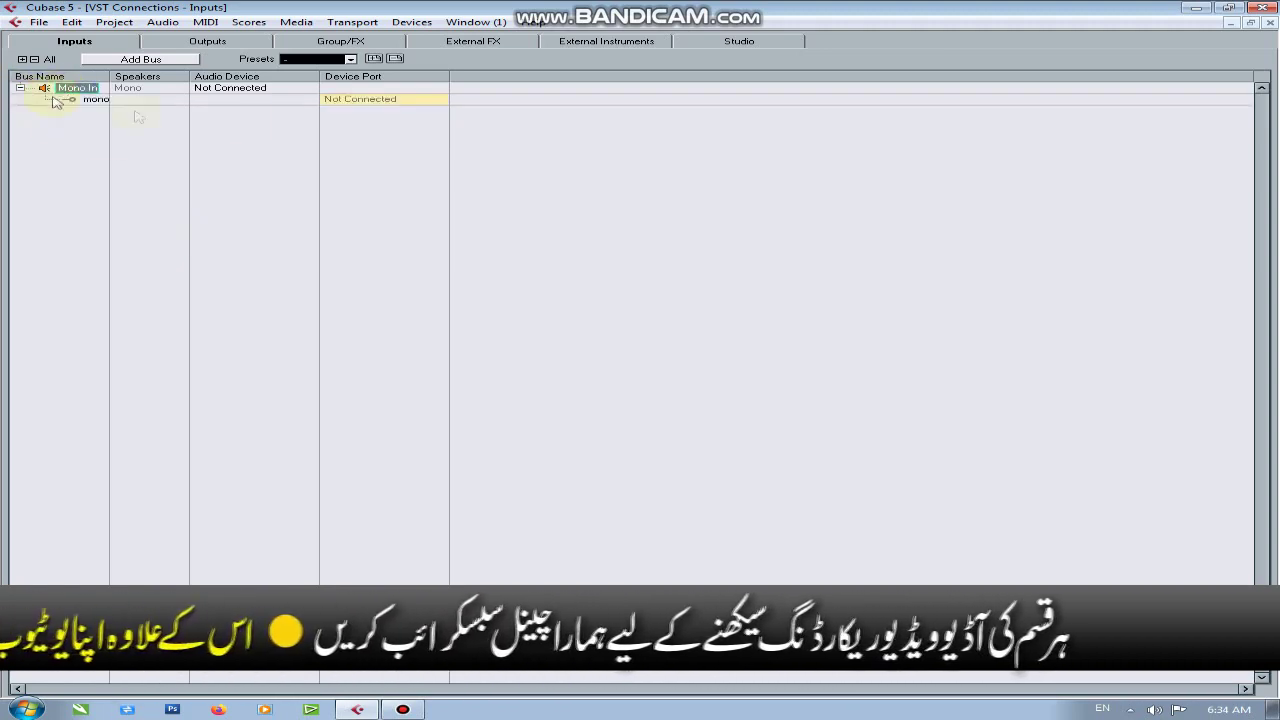
click(395, 100)
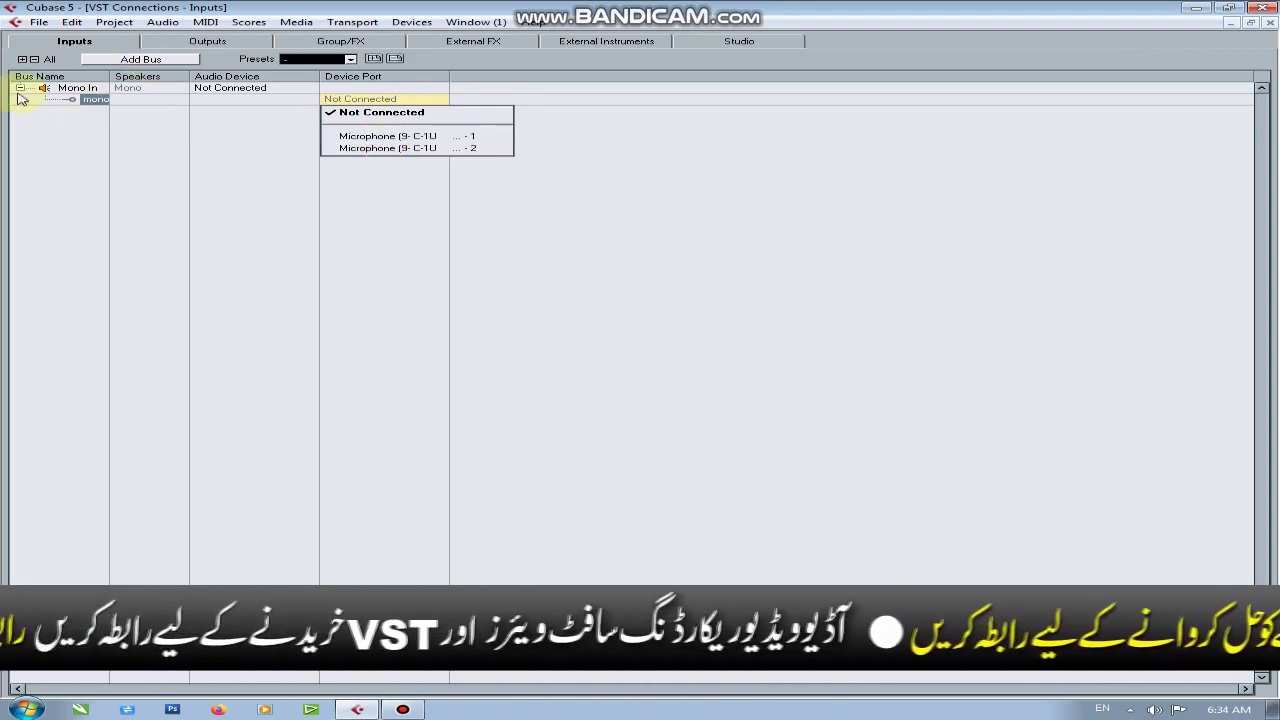
click(72, 92)
click(88, 100)
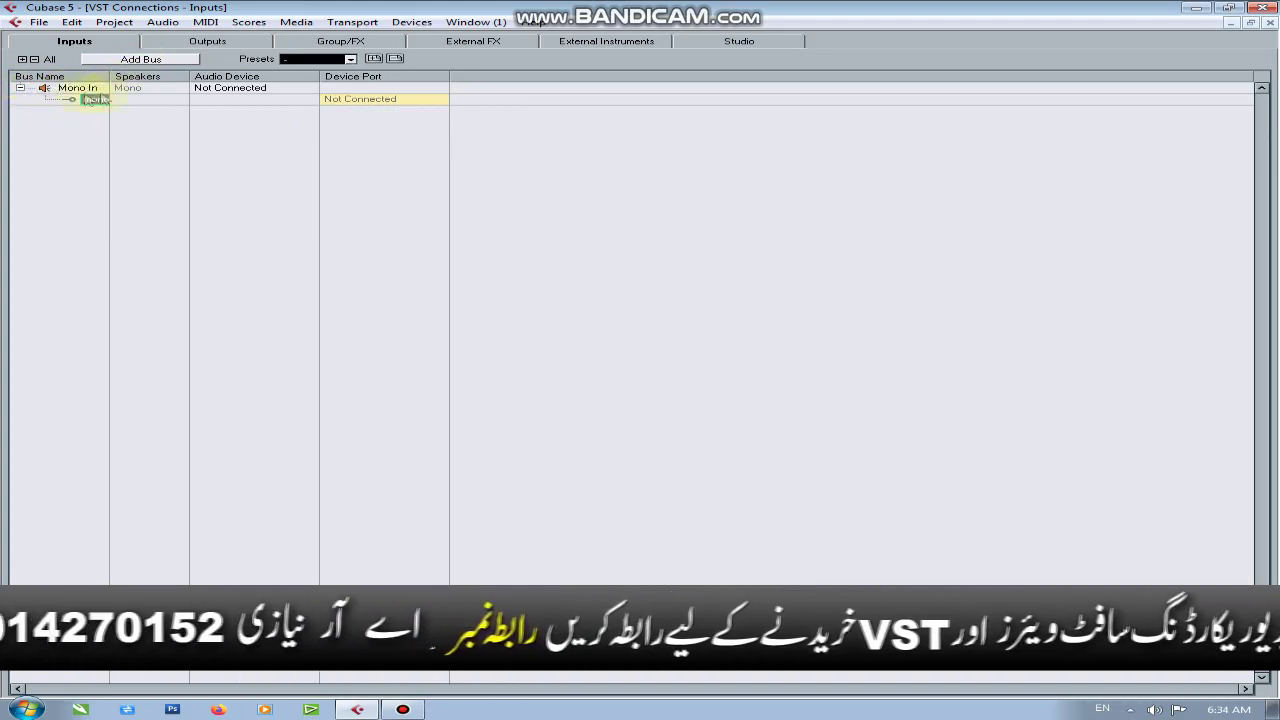
Remove the Mono In bus from the input connections
right_click(66, 90)
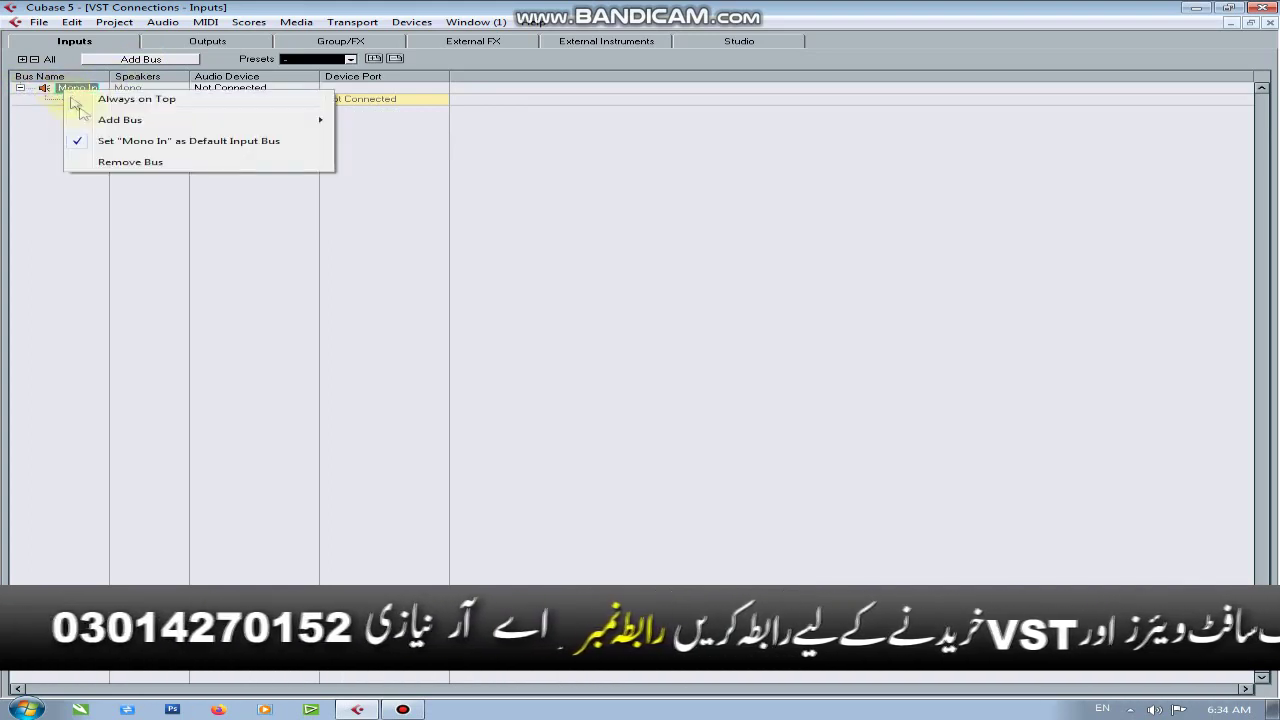
click(125, 162)
click(603, 402)
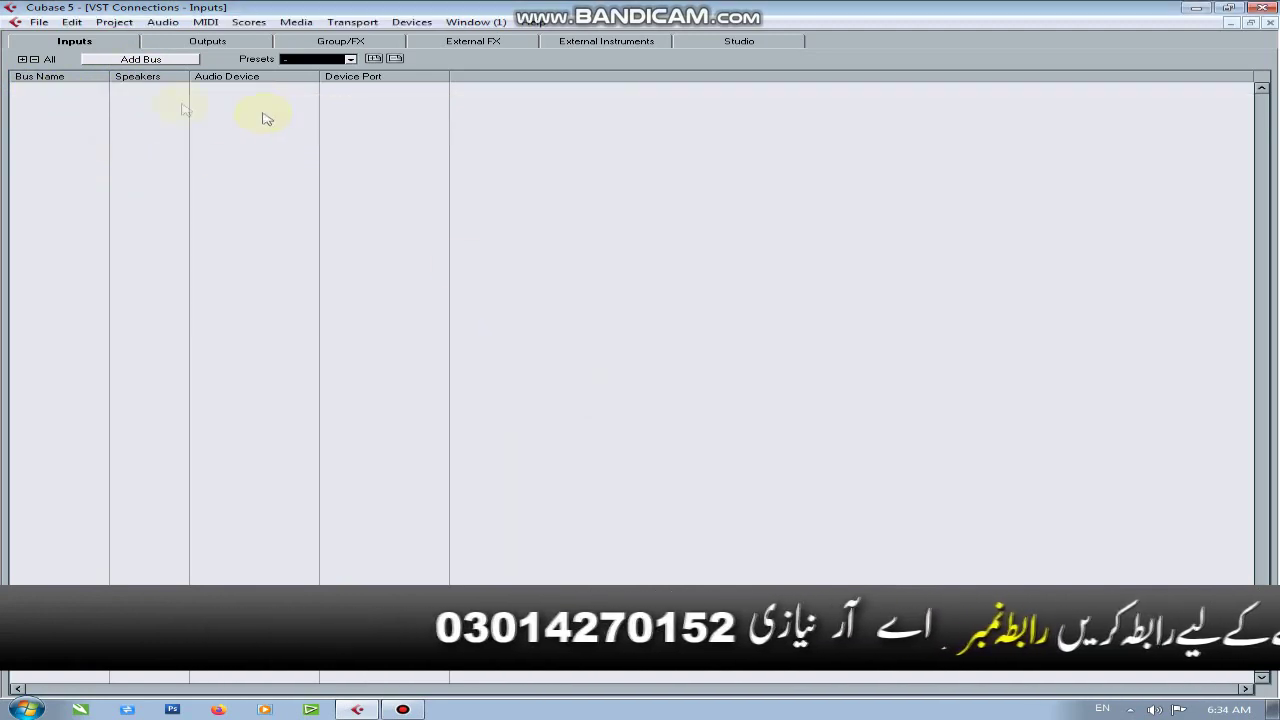
Add one Stereo input bus and close the VST Connections window
click(150, 62)
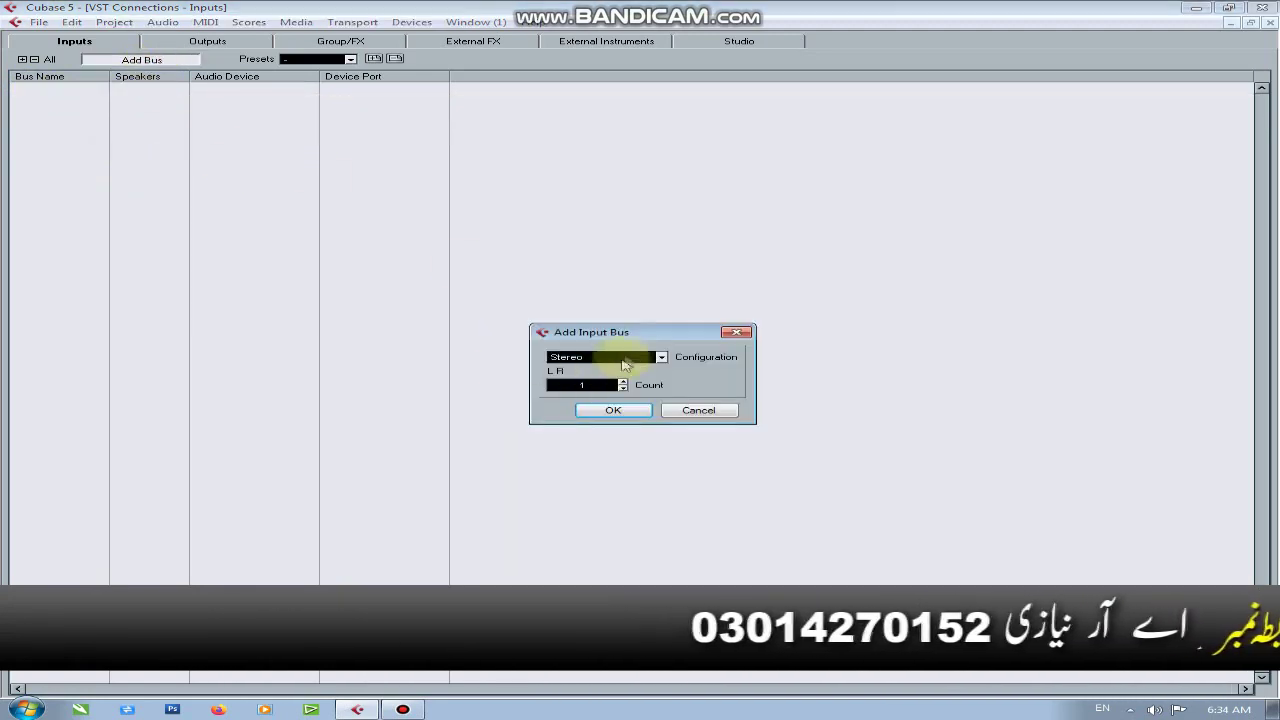
click(622, 412)
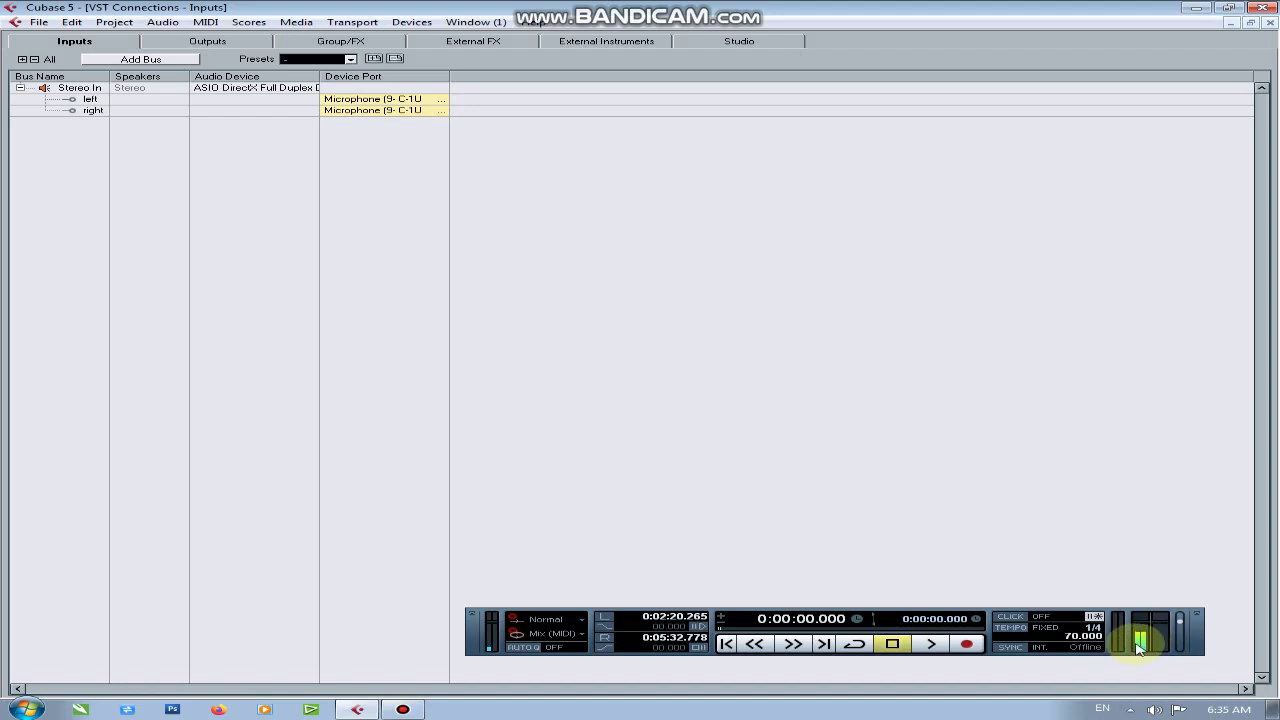
click(1270, 22)
Switch record enable on and back off for the Audio 04 track
click(243, 360)
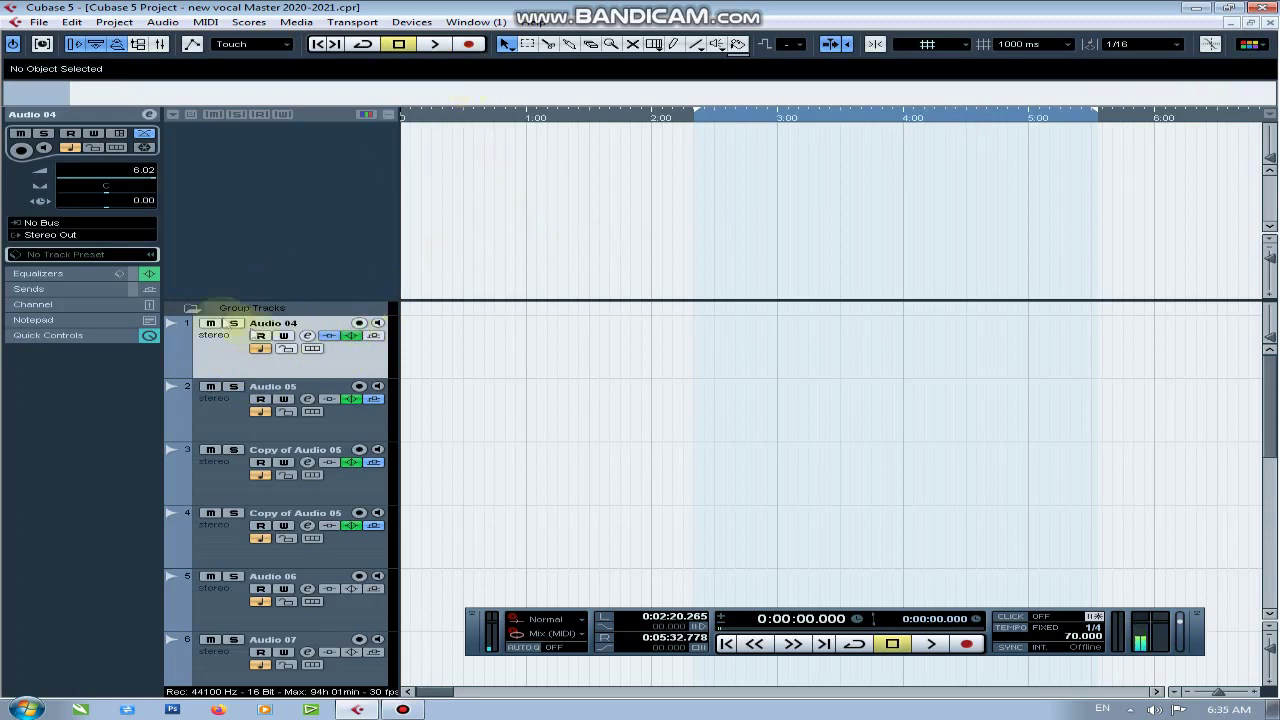
click(359, 325)
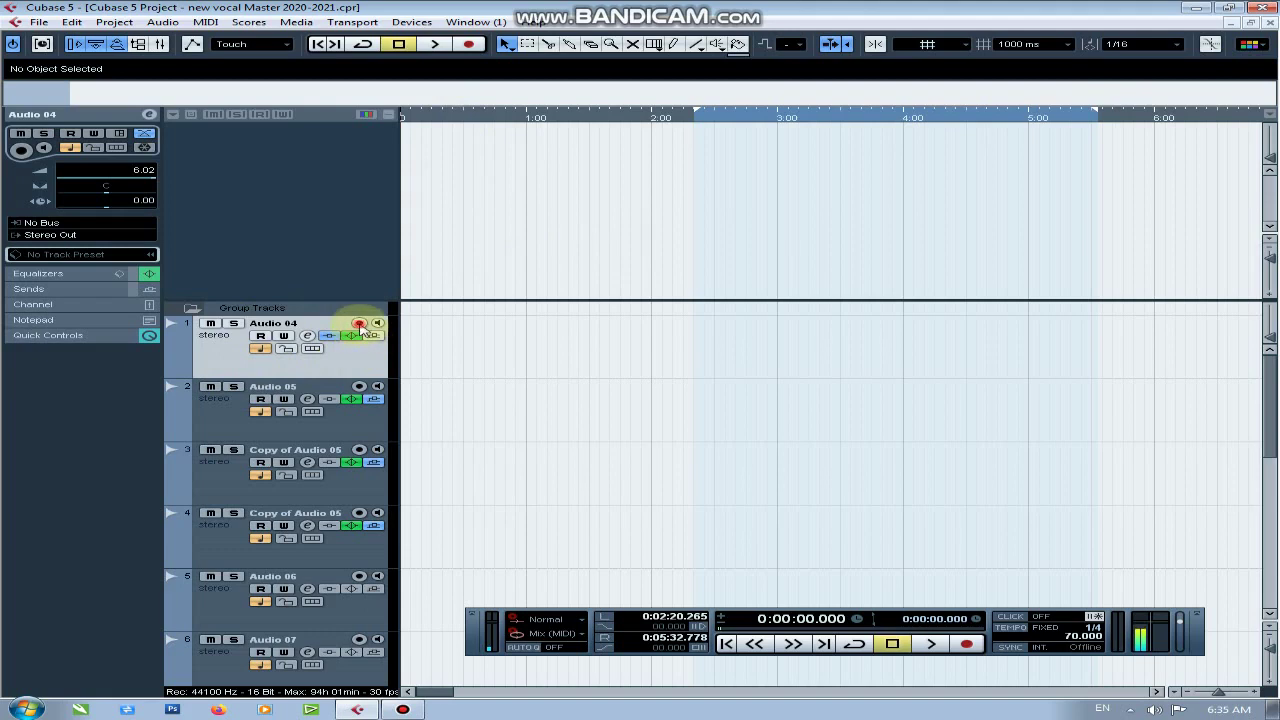
click(359, 325)
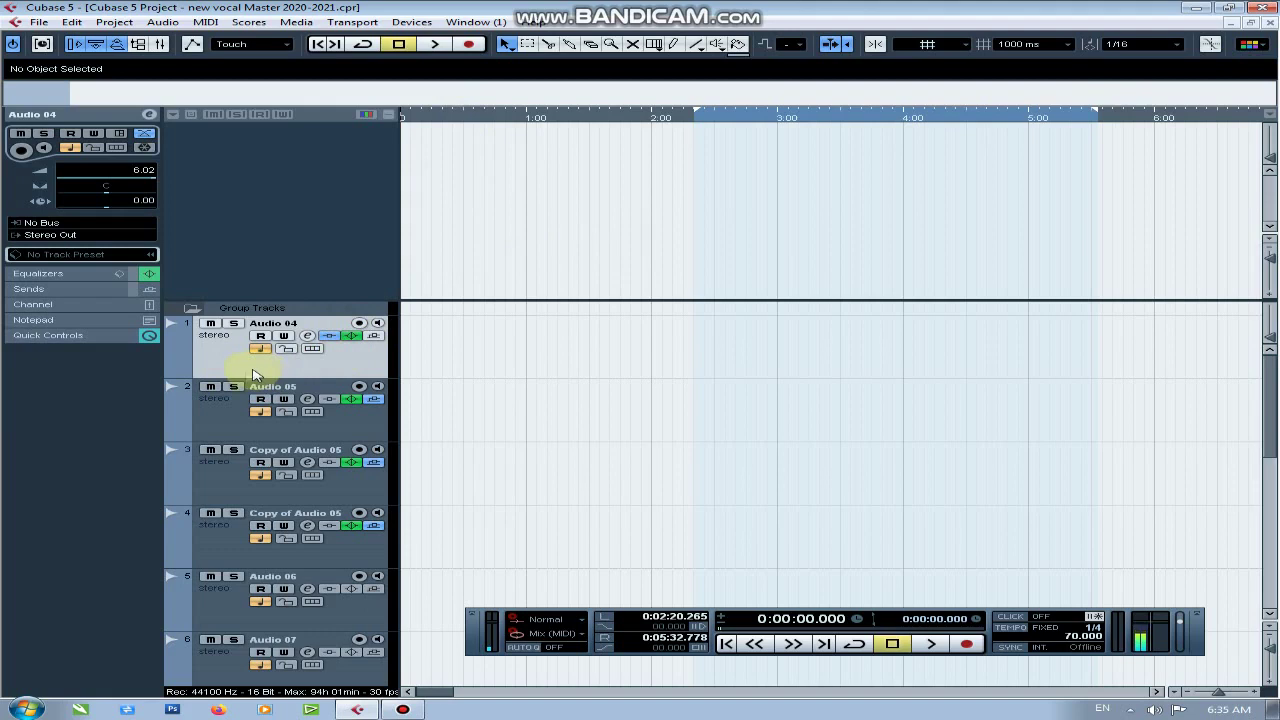
Set the input routing of the Audio 04 track to Stereo In
click(347, 374)
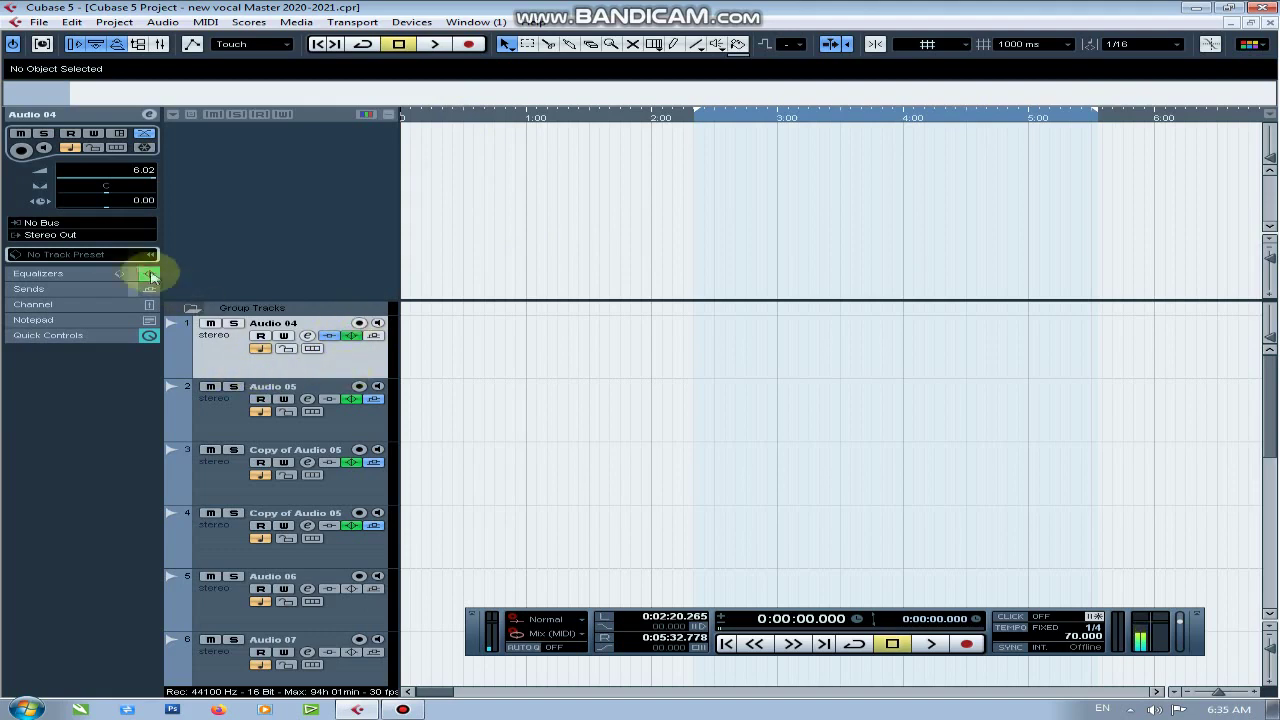
click(45, 227)
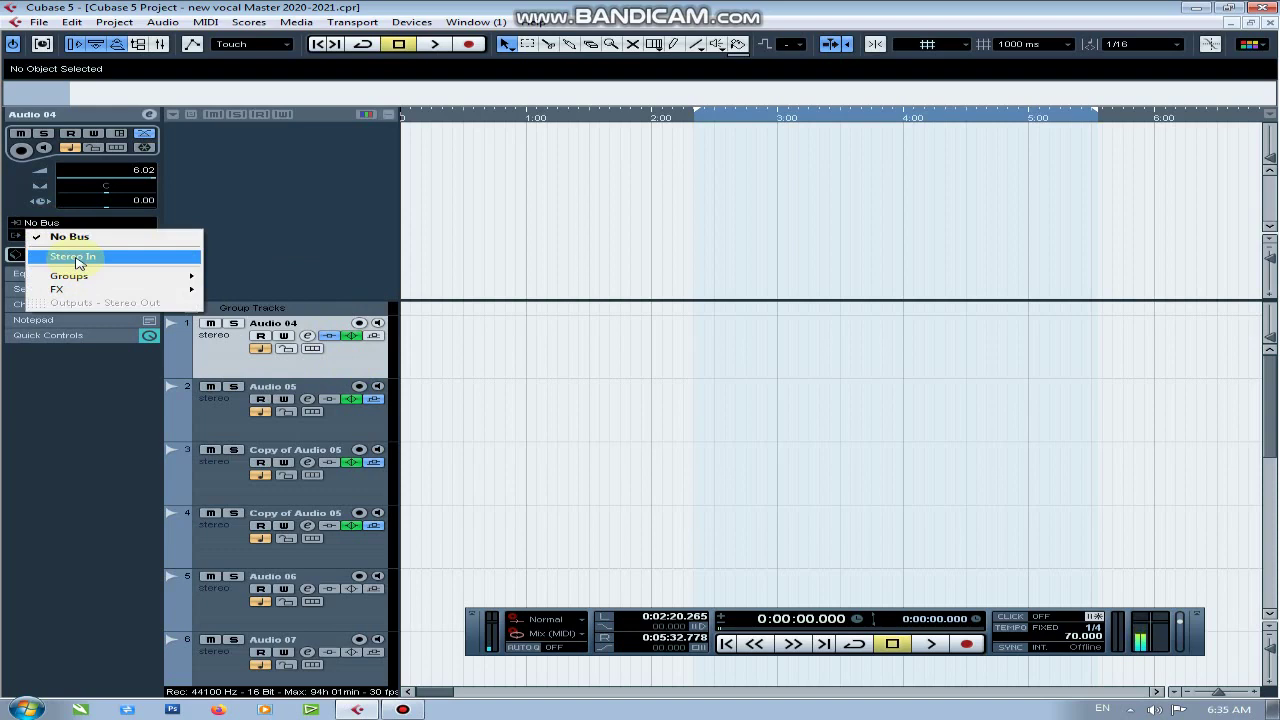
click(75, 258)
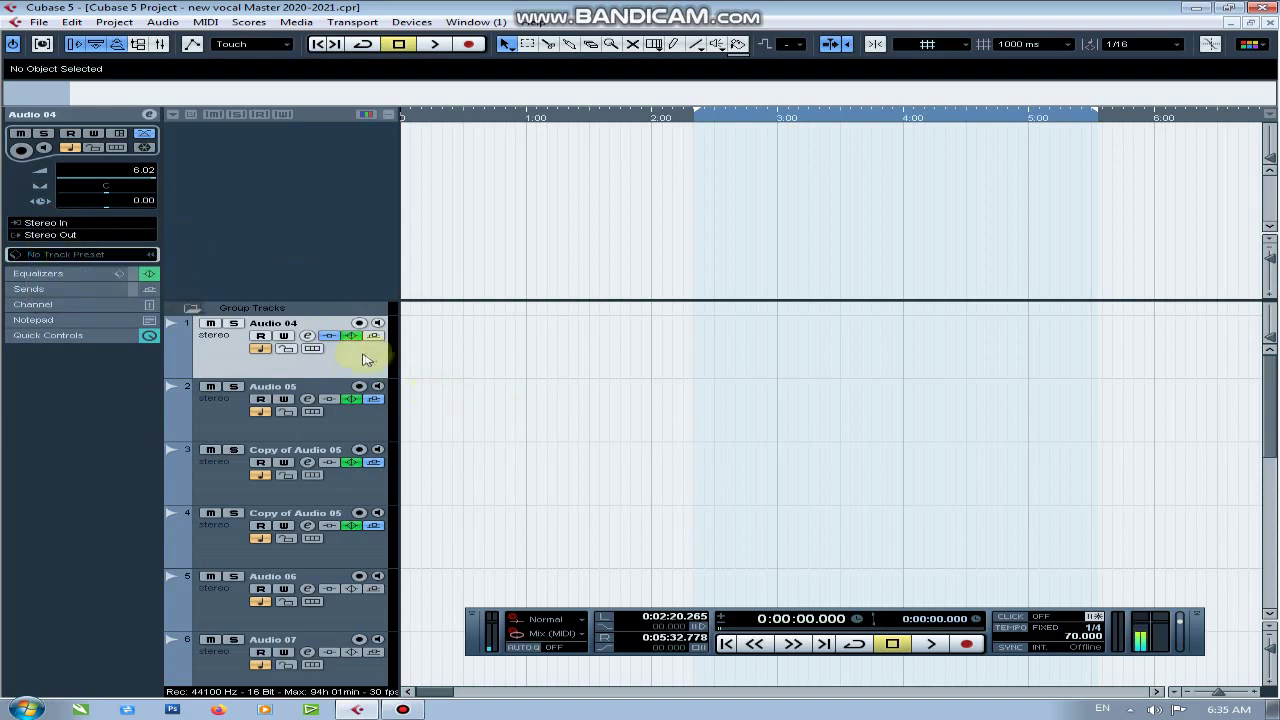
Record-enable the Audio 04 track and record a microphone take about 10.5 seconds long, starting near the 23-second mark
click(359, 323)
click(449, 130)
key(space)
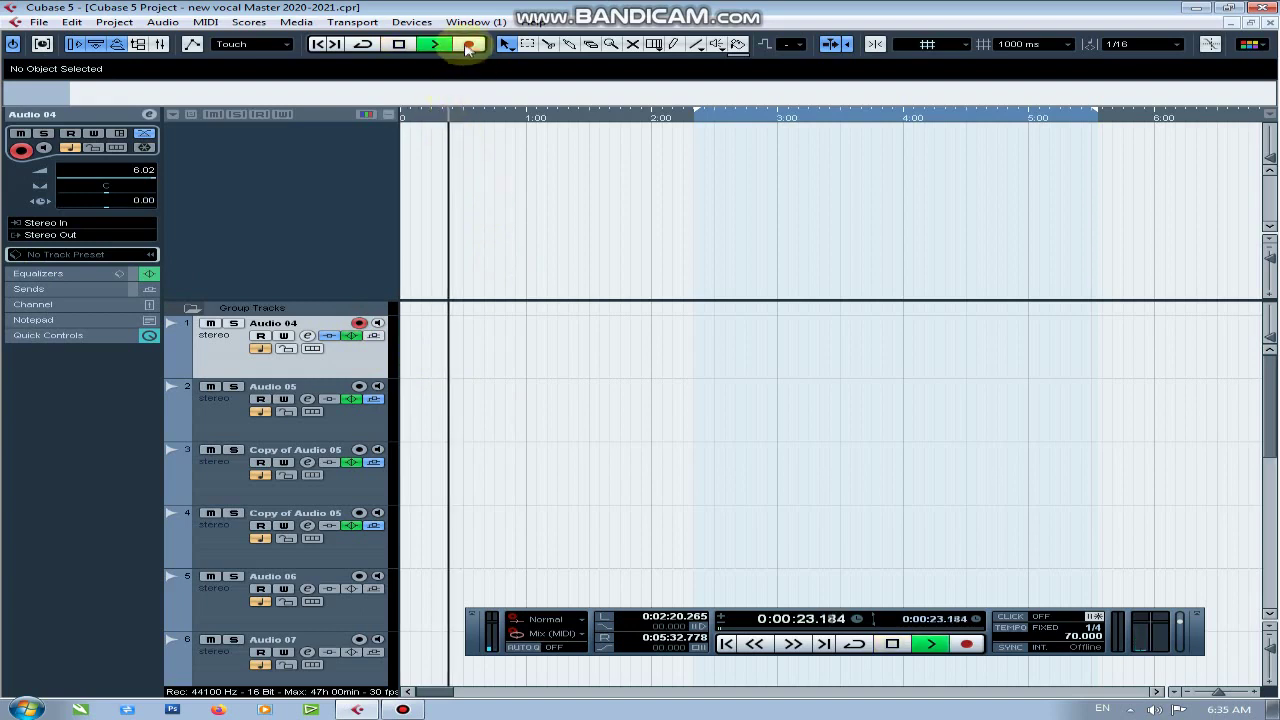
click(468, 44)
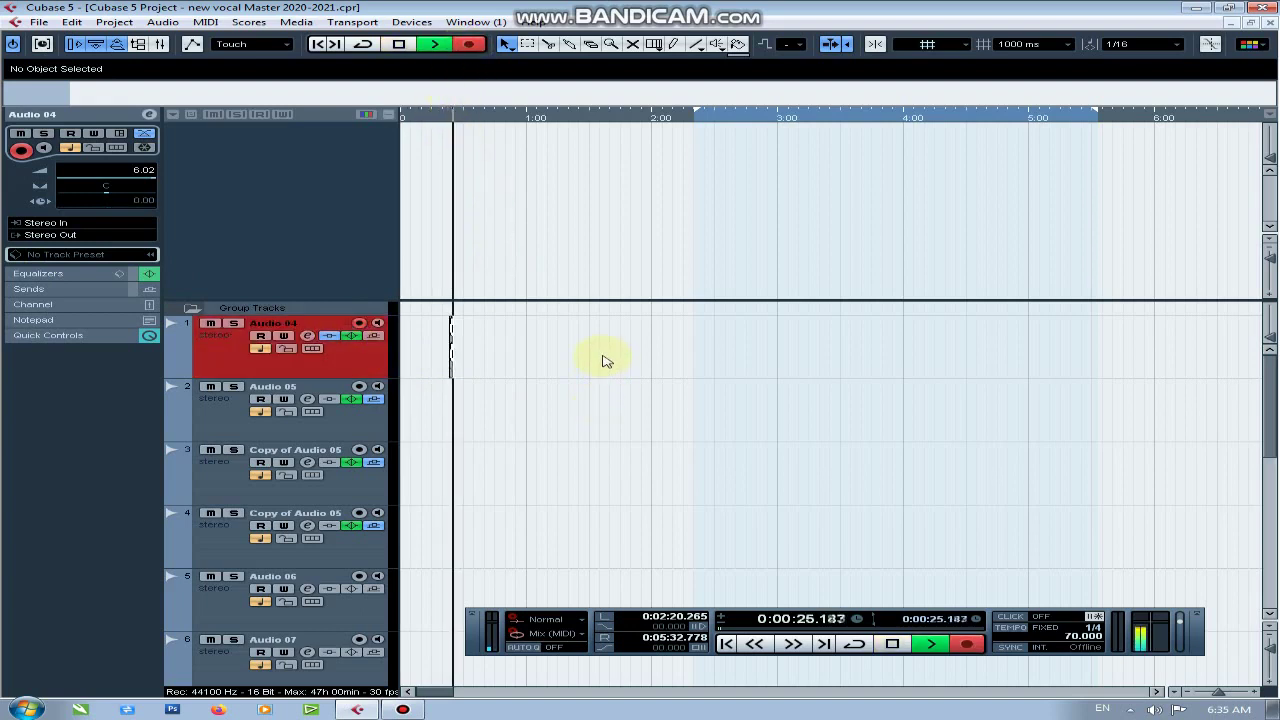
key(h)
key(h)
key(h)
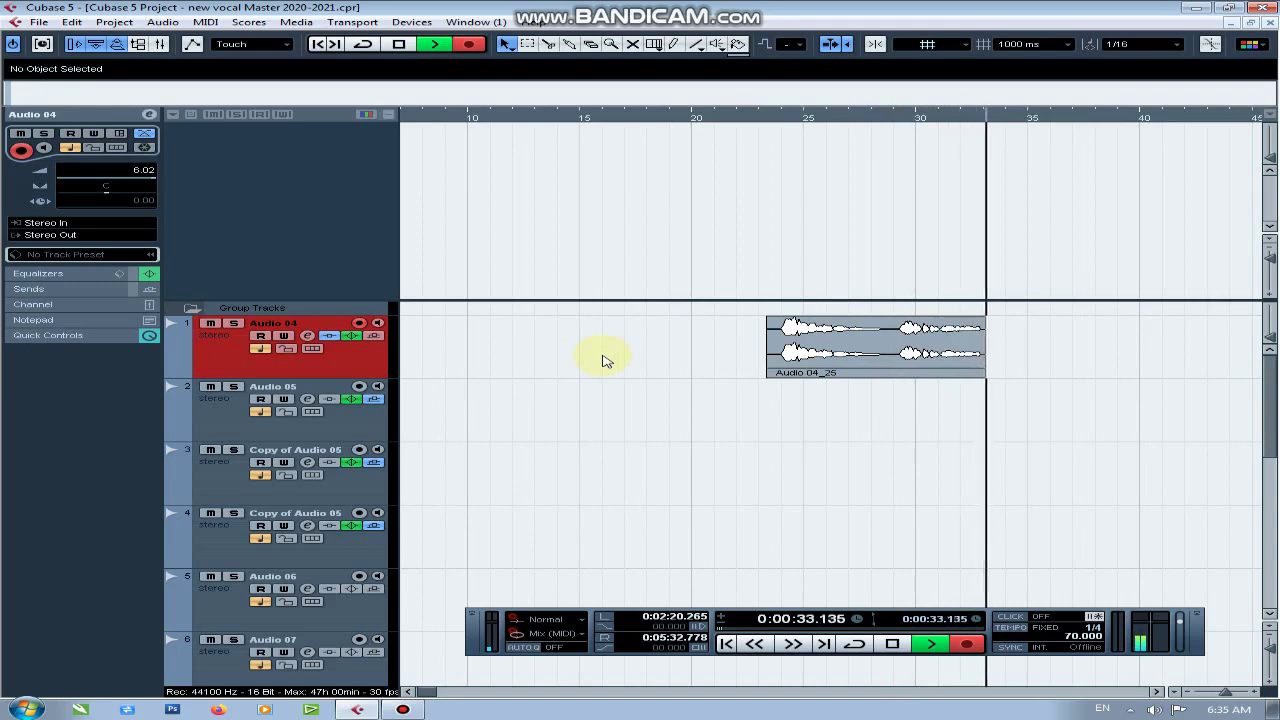
key(space)
Play back the new Audio 04 take from about 23.8 seconds and stop after a few seconds
click(778, 118)
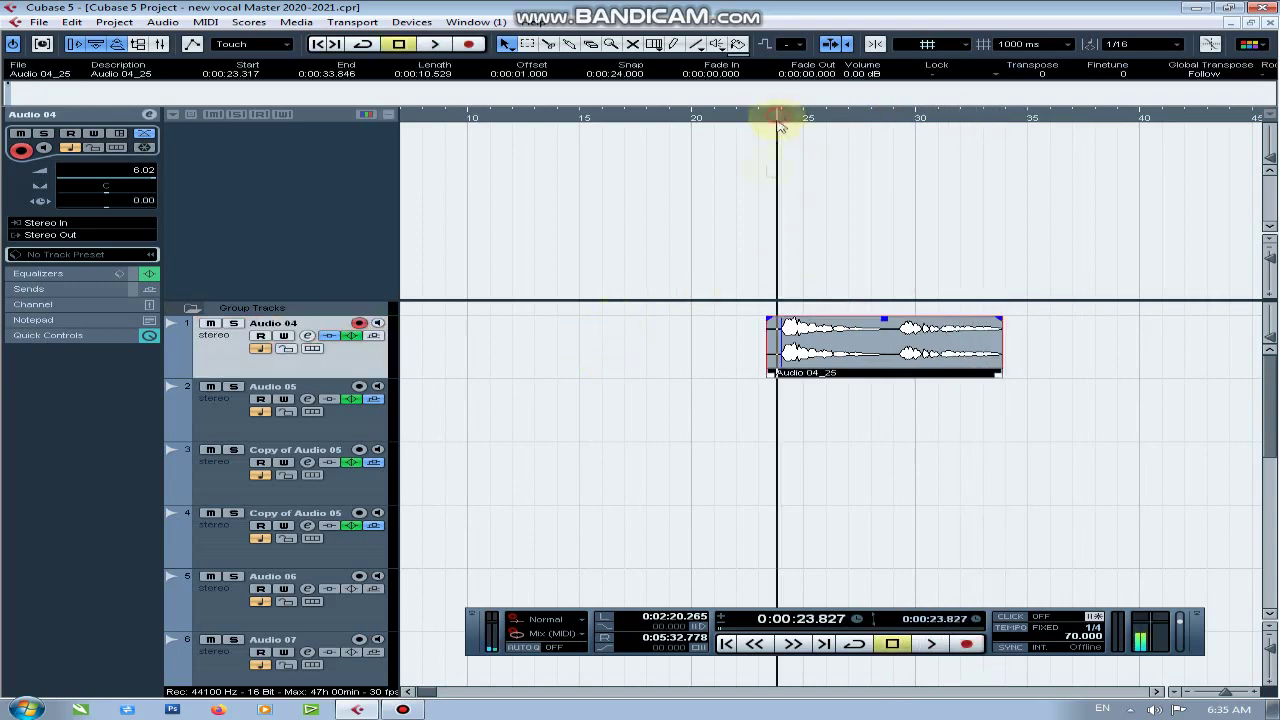
key(space)
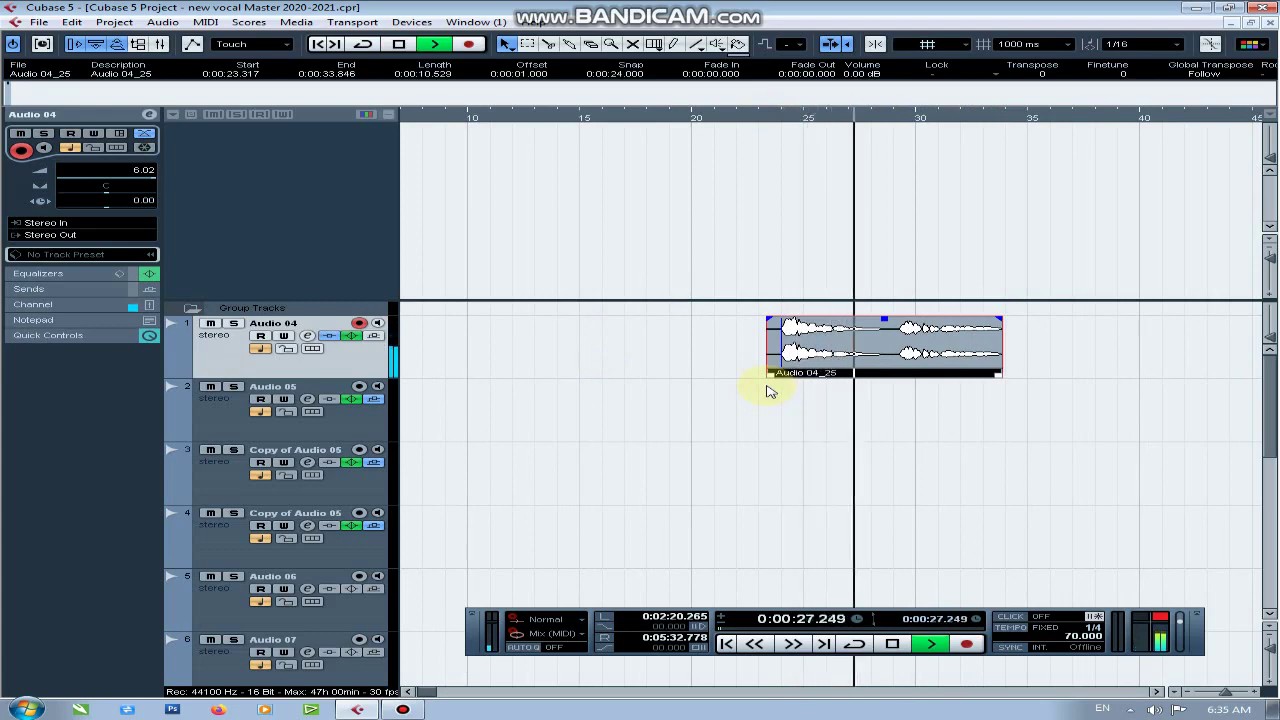
key(space)
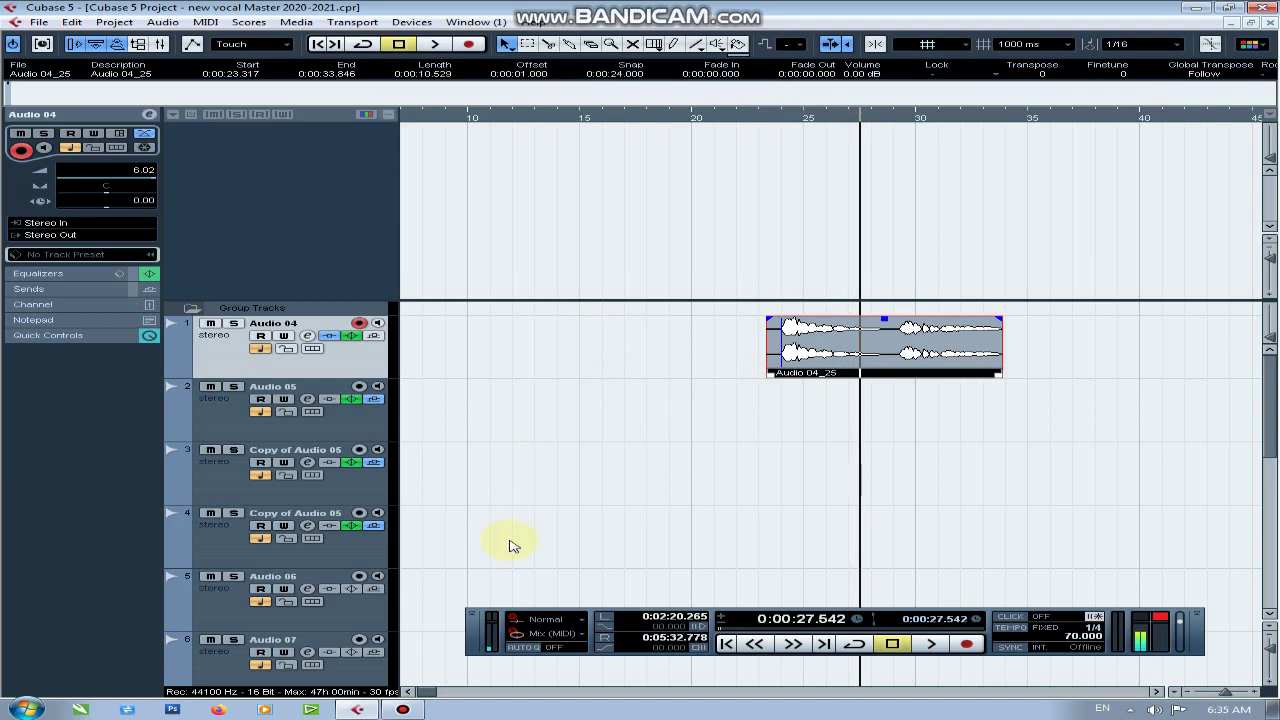
Review the Windows recording devices, including the C-1U microphone and Lexicon Alpha, and close the Sound settings
click(1153, 709)
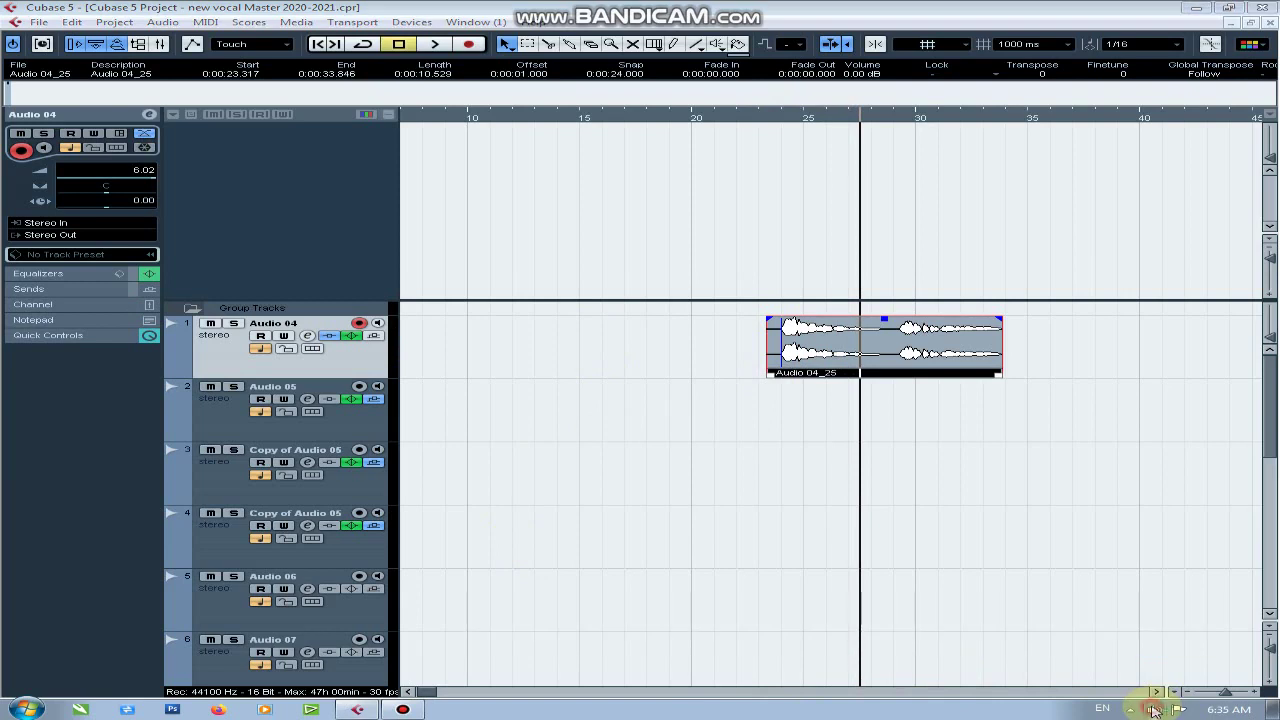
right_click(1153, 709)
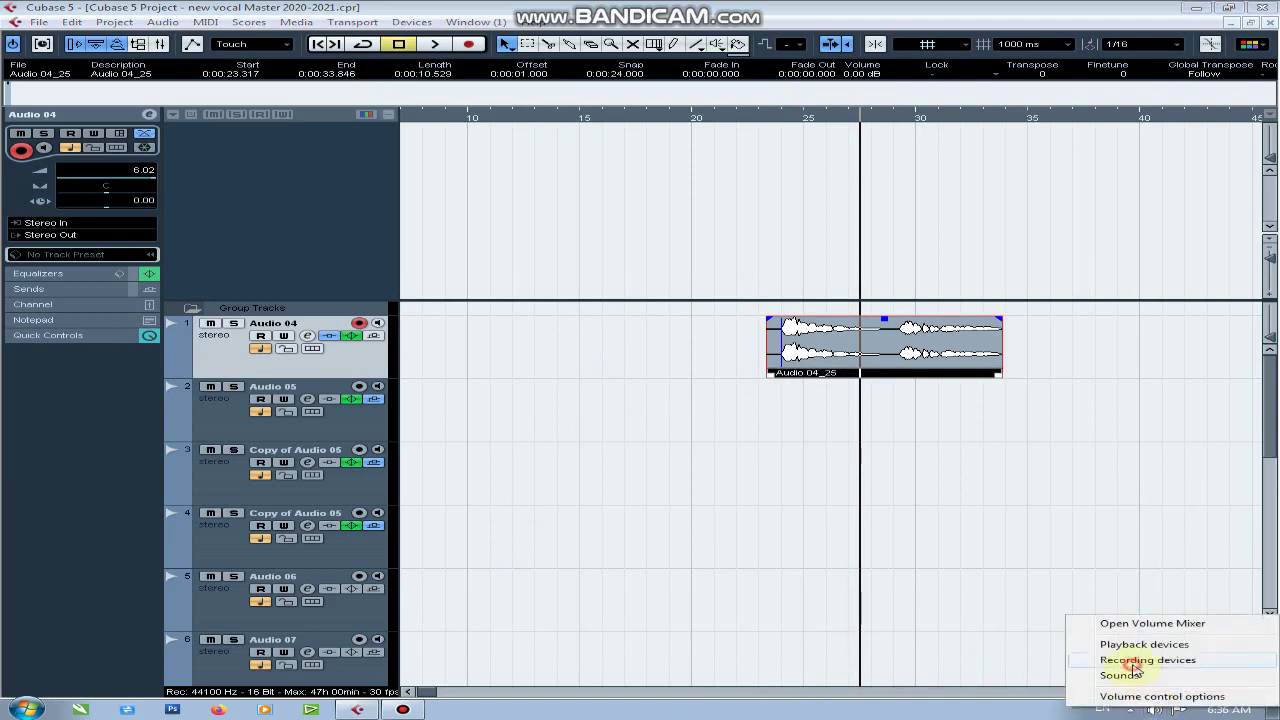
click(1135, 662)
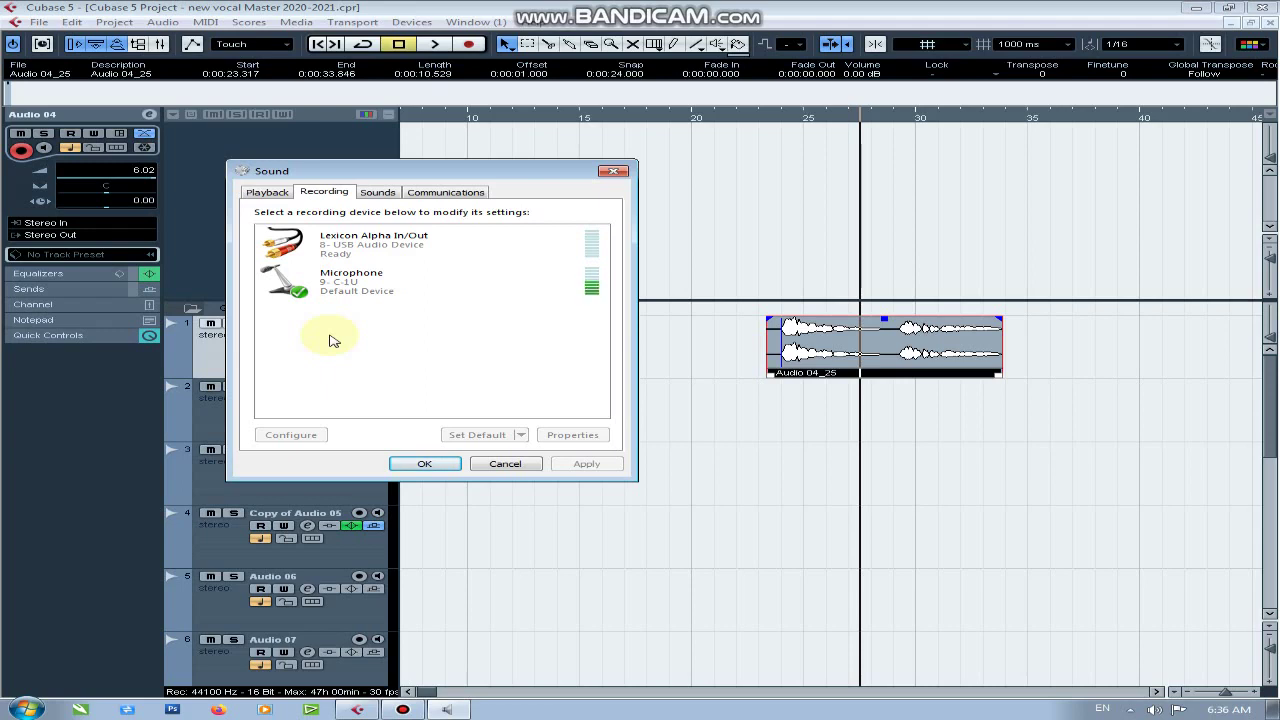
click(412, 243)
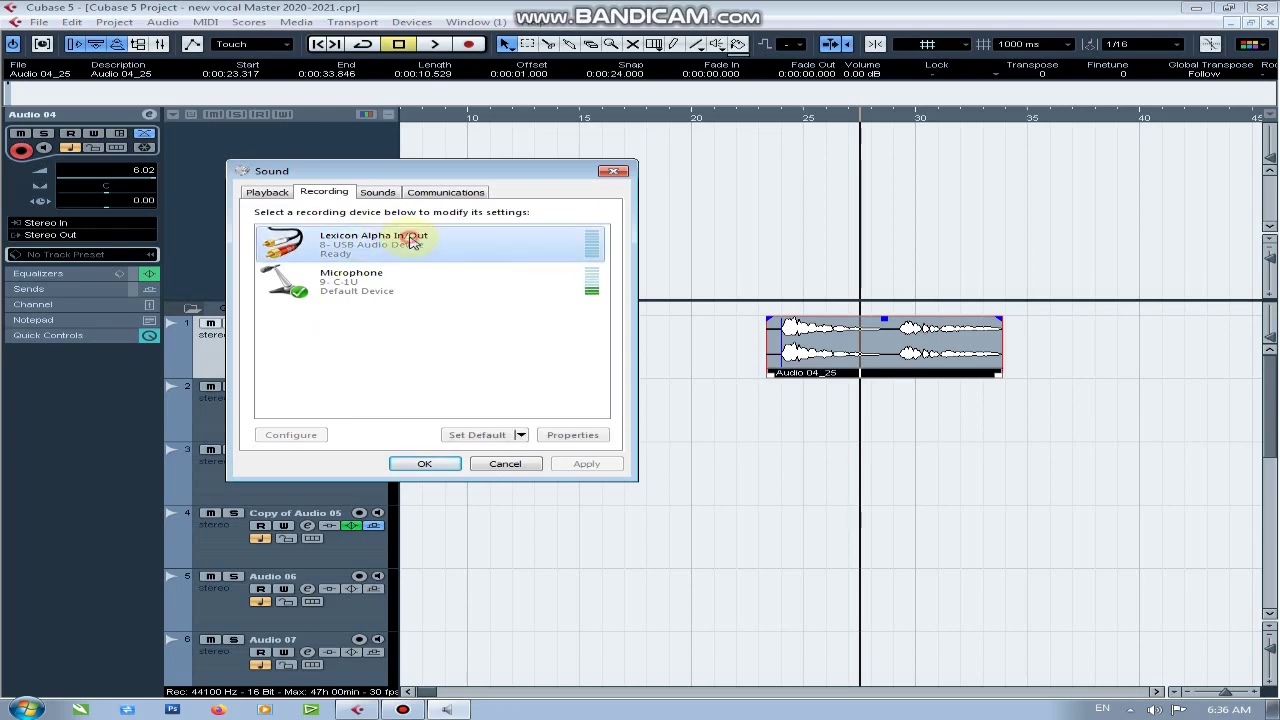
click(447, 464)
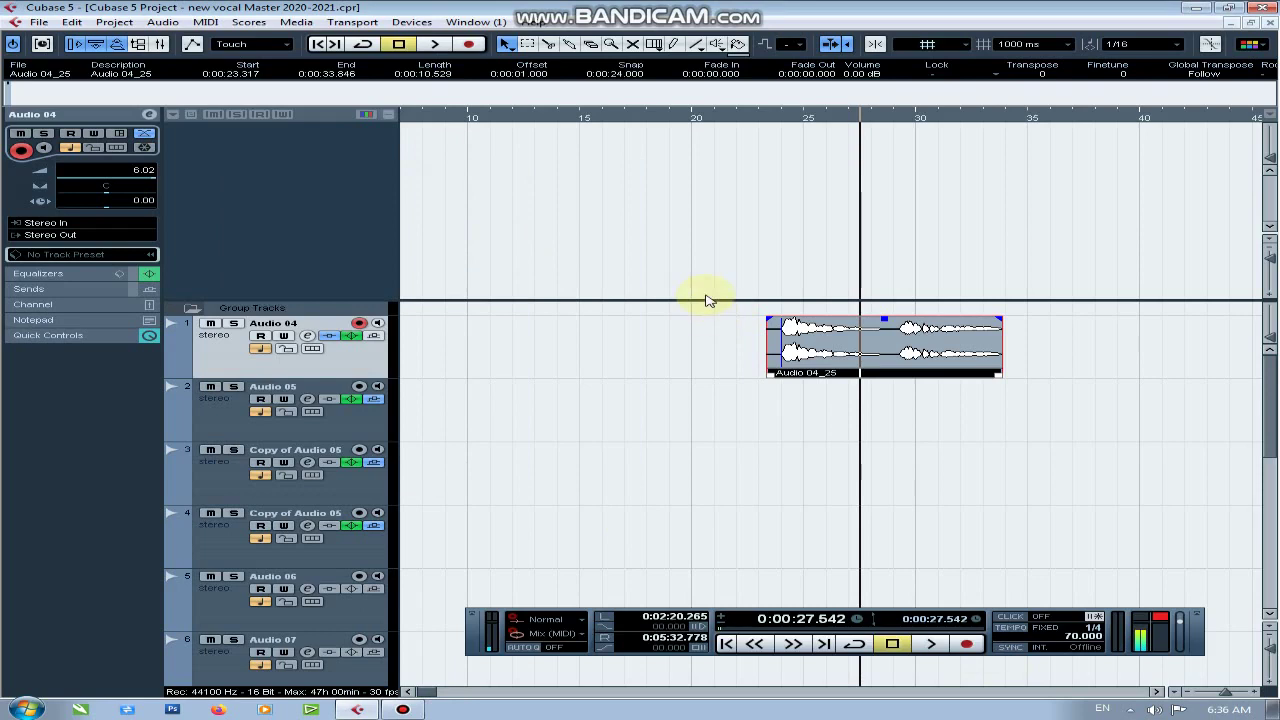
Review the ASIO DirectX Full Duplex Driver's input and output ports in Device Setup and its control panel, leaving both dialogs with OK
click(411, 22)
click(462, 297)
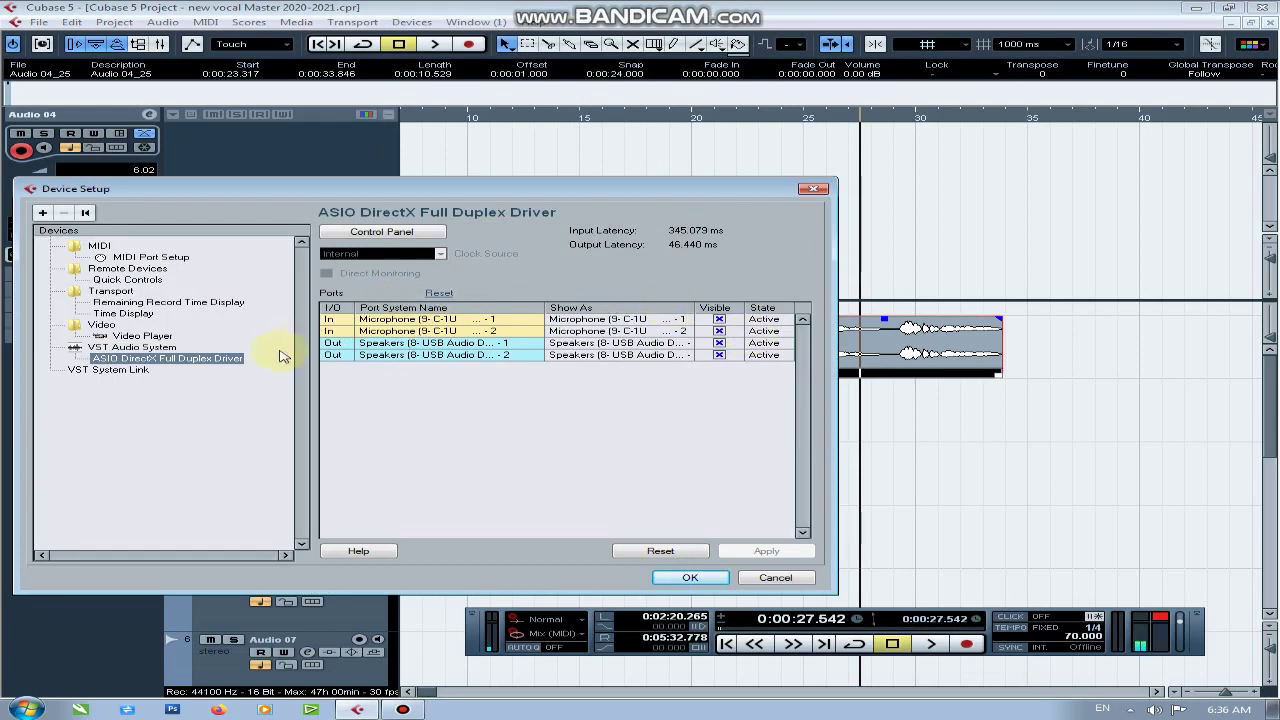
click(368, 232)
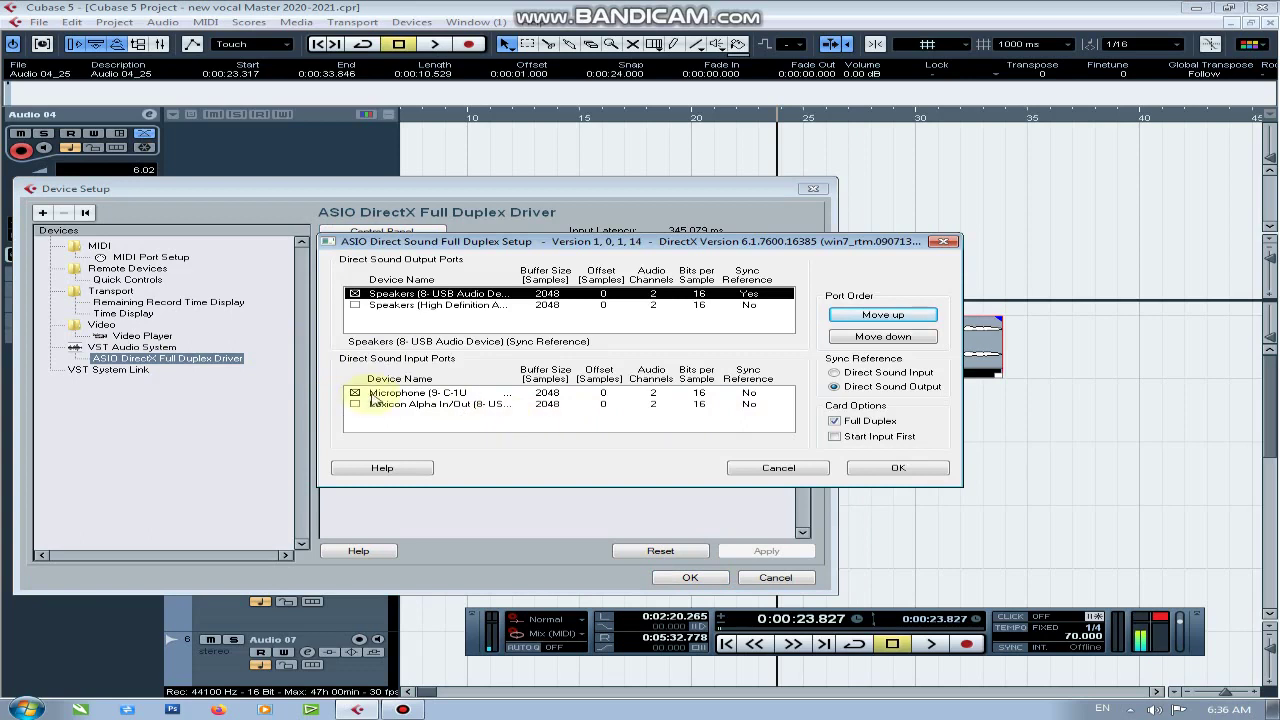
click(896, 468)
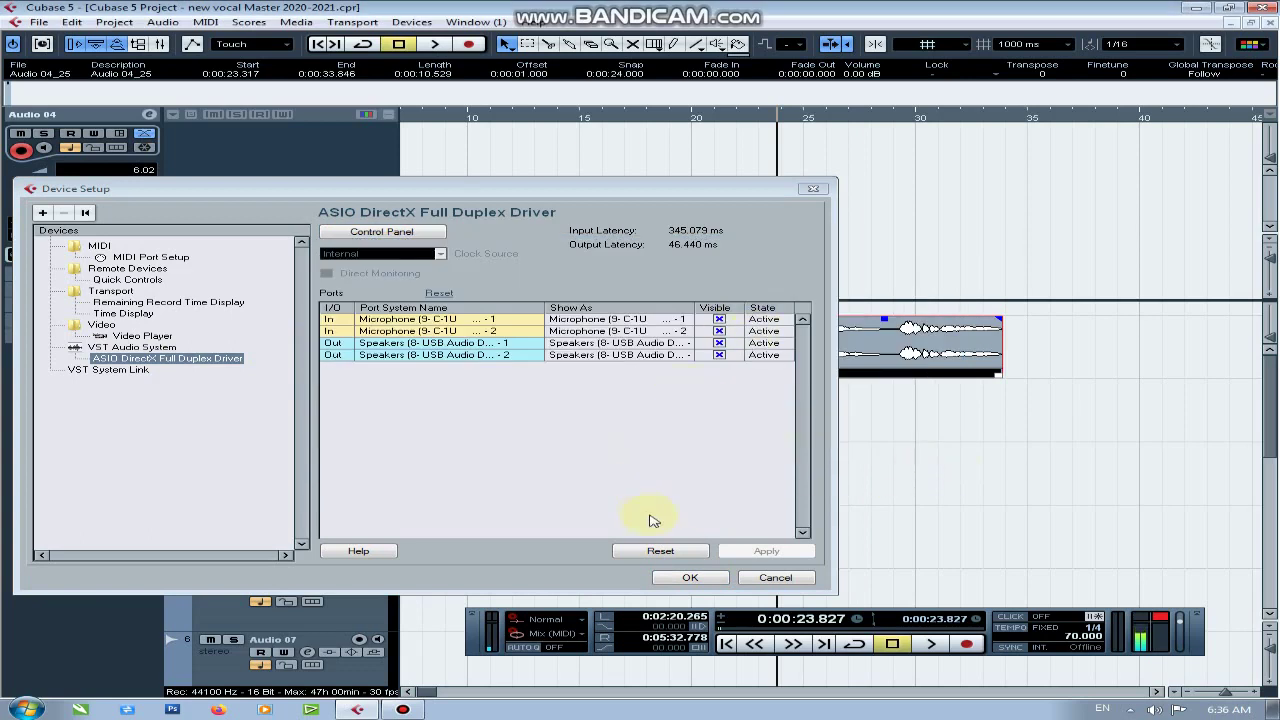
click(690, 577)
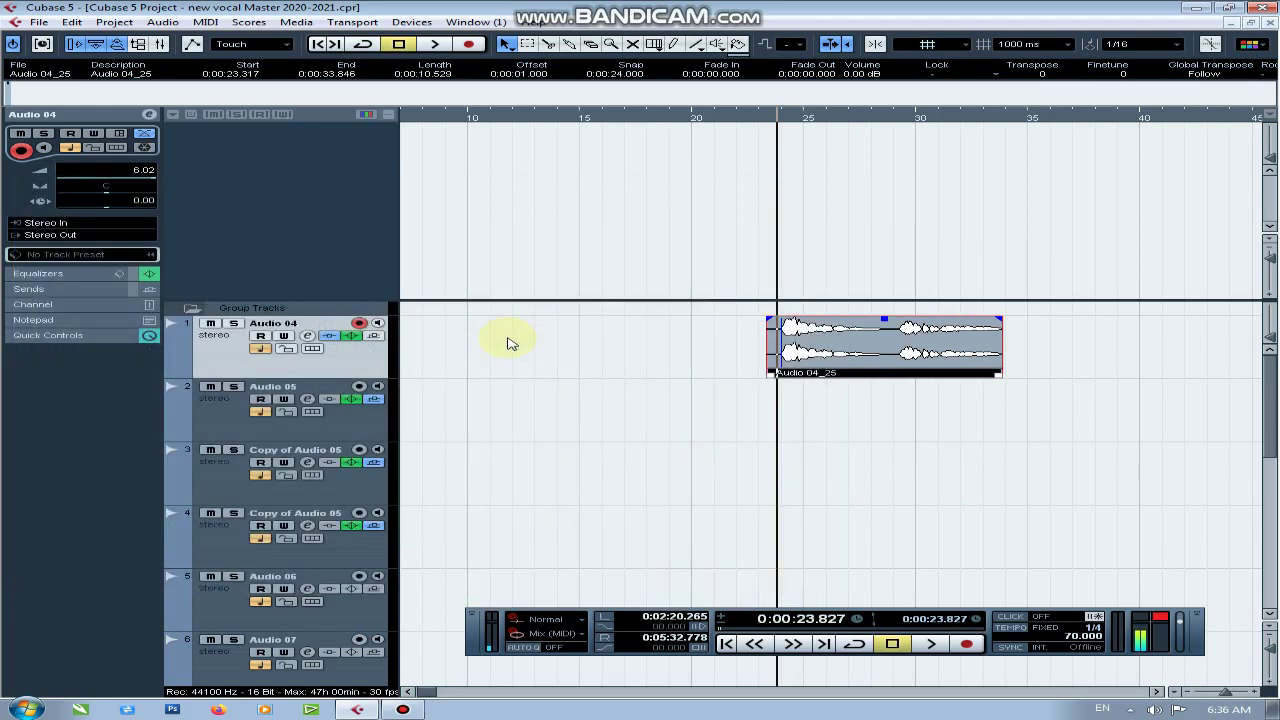
Check the Stereo In bus's device ports in VST Connections and the input routing choices of the Audio 04 track
key(F4)
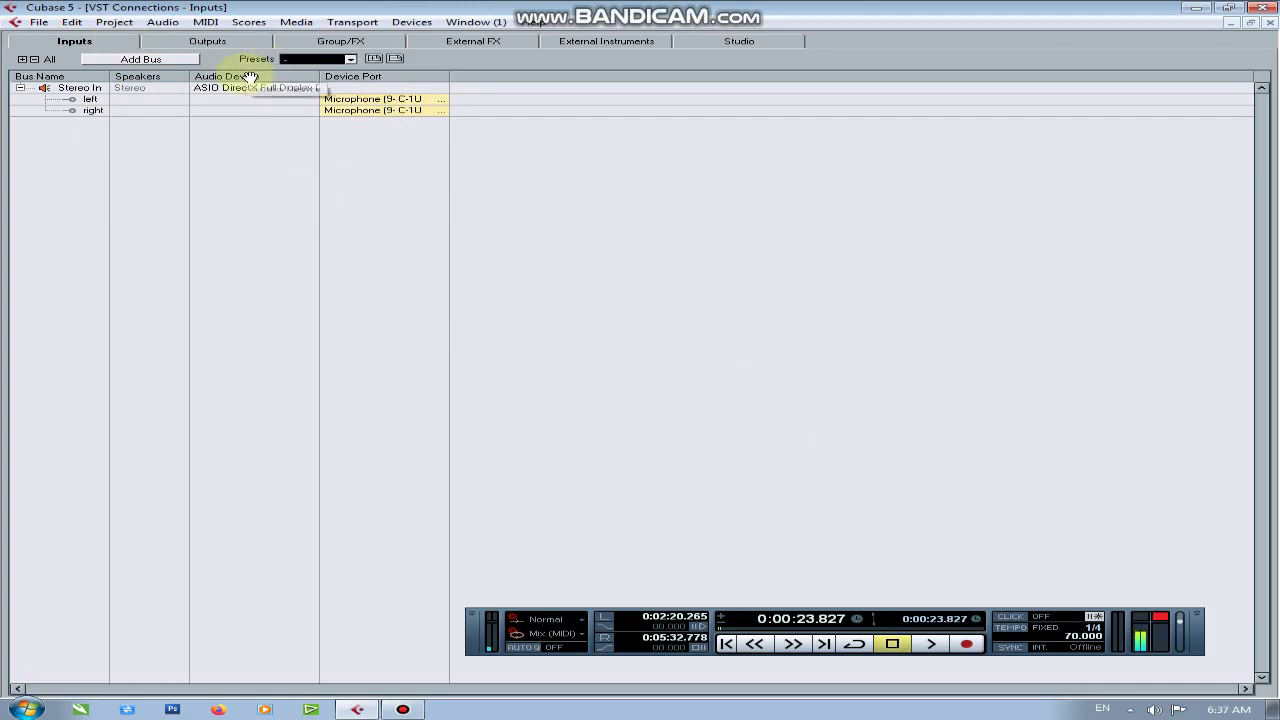
key(F4)
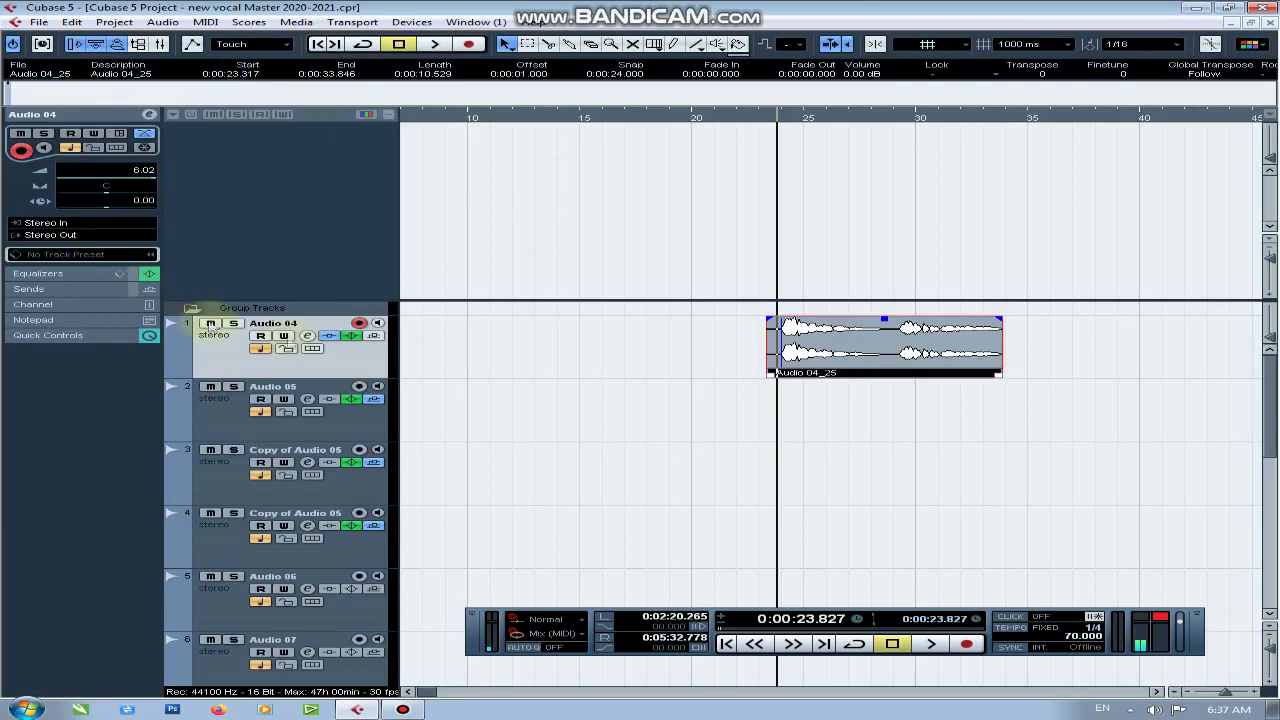
click(80, 223)
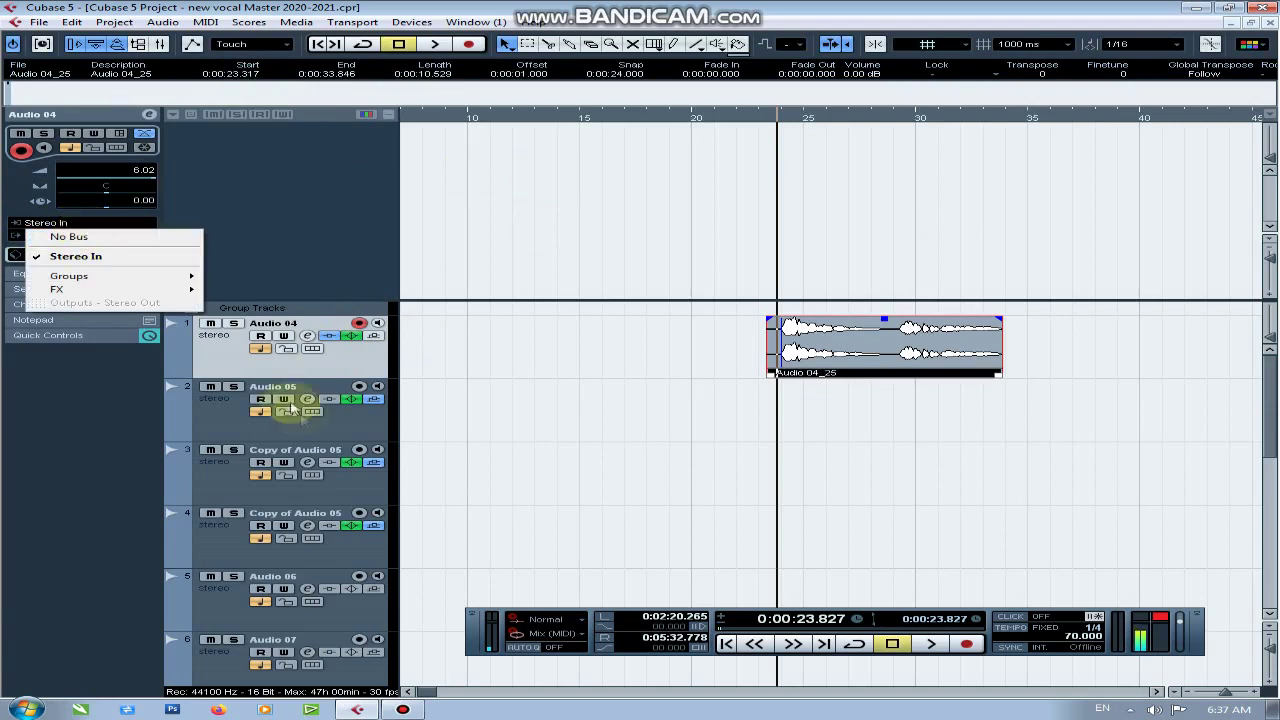
click(212, 358)
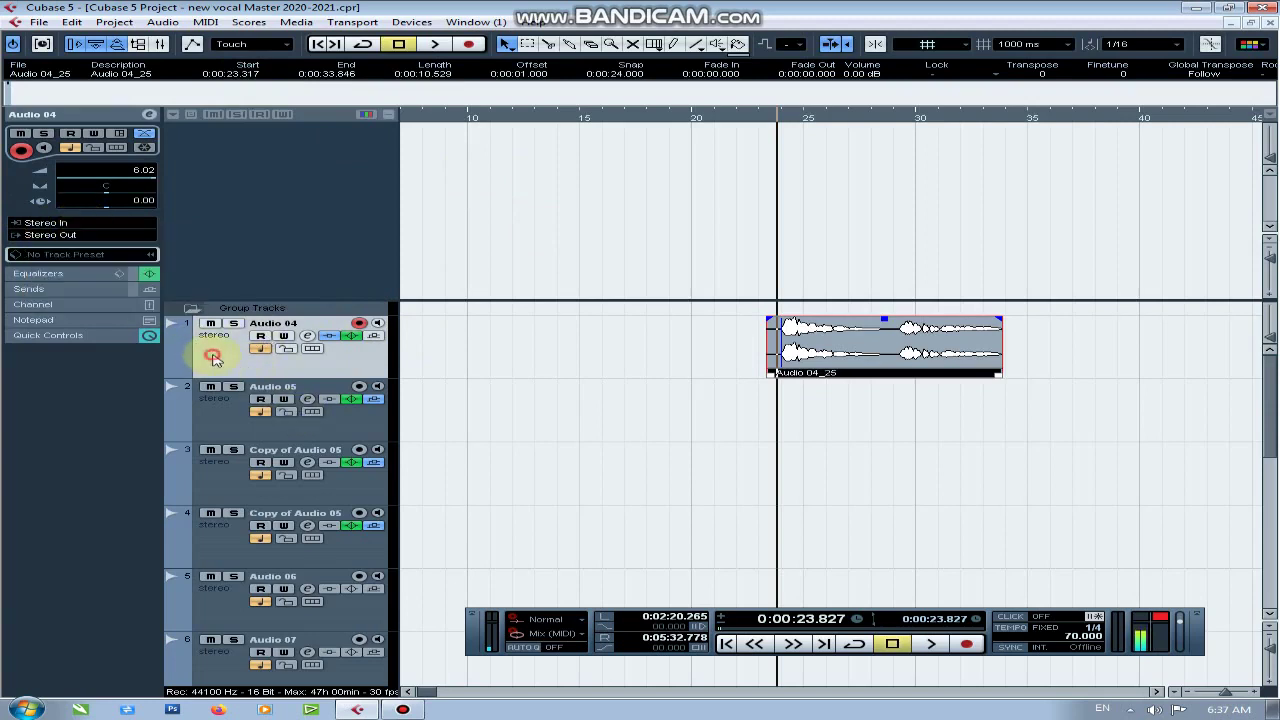
Set the input routing of the Audio 05 track to Stereo In and deselect the recorded clip
click(226, 420)
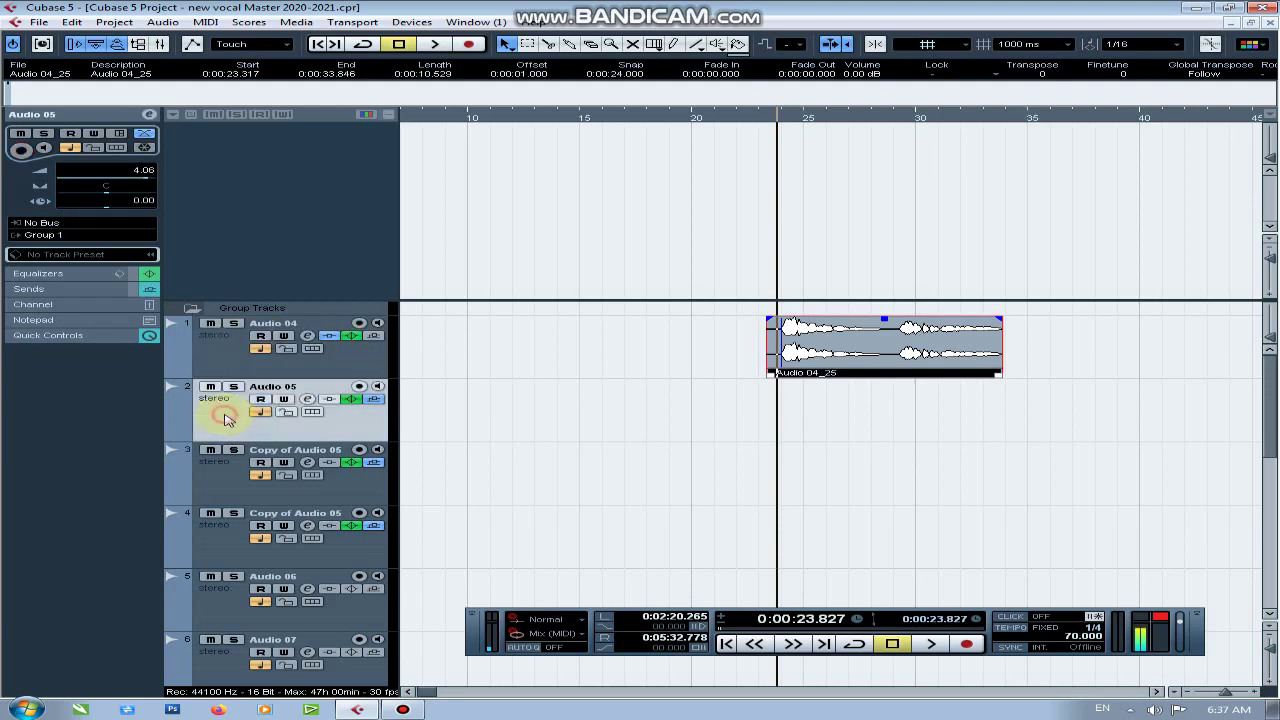
click(61, 223)
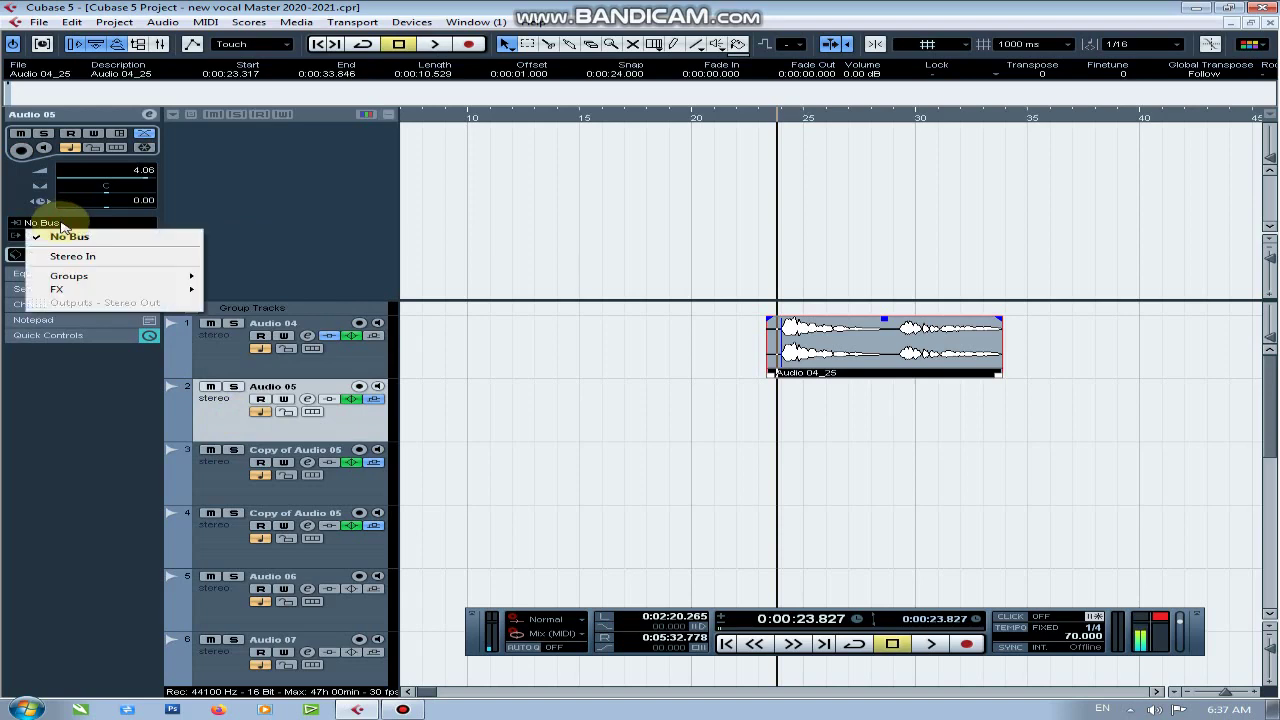
click(62, 256)
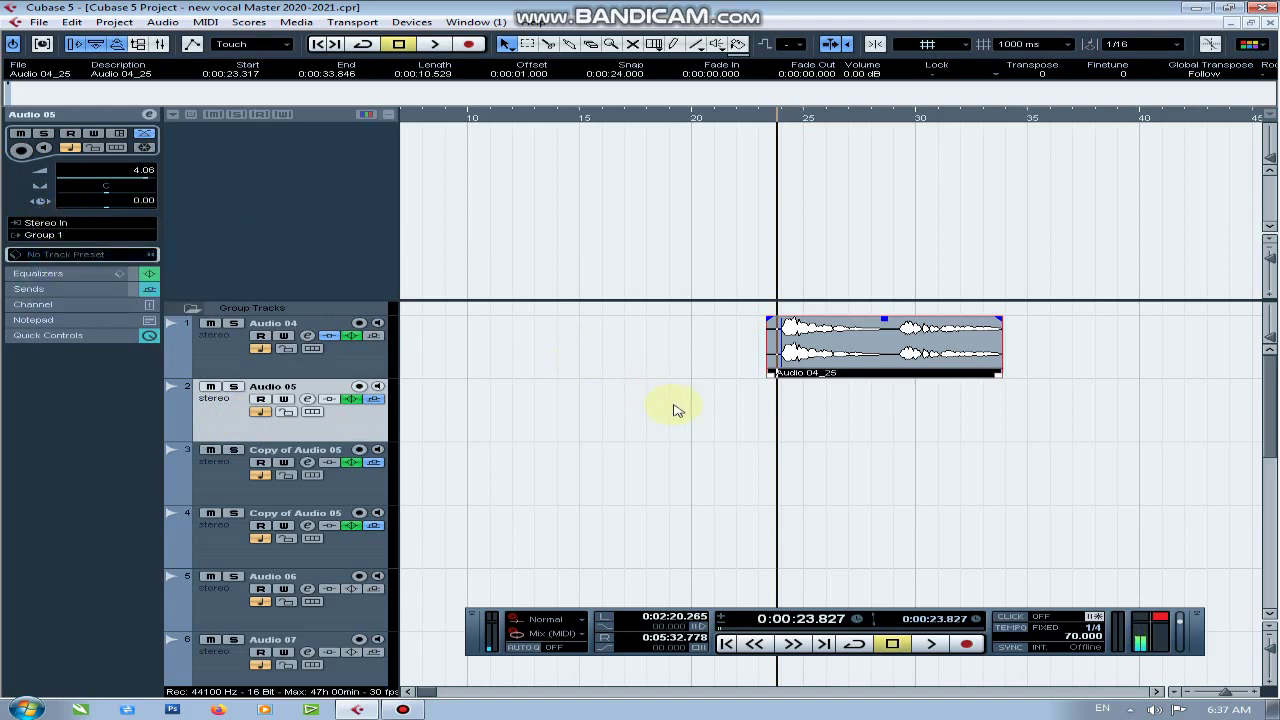
click(673, 410)
key(g)
key(g)
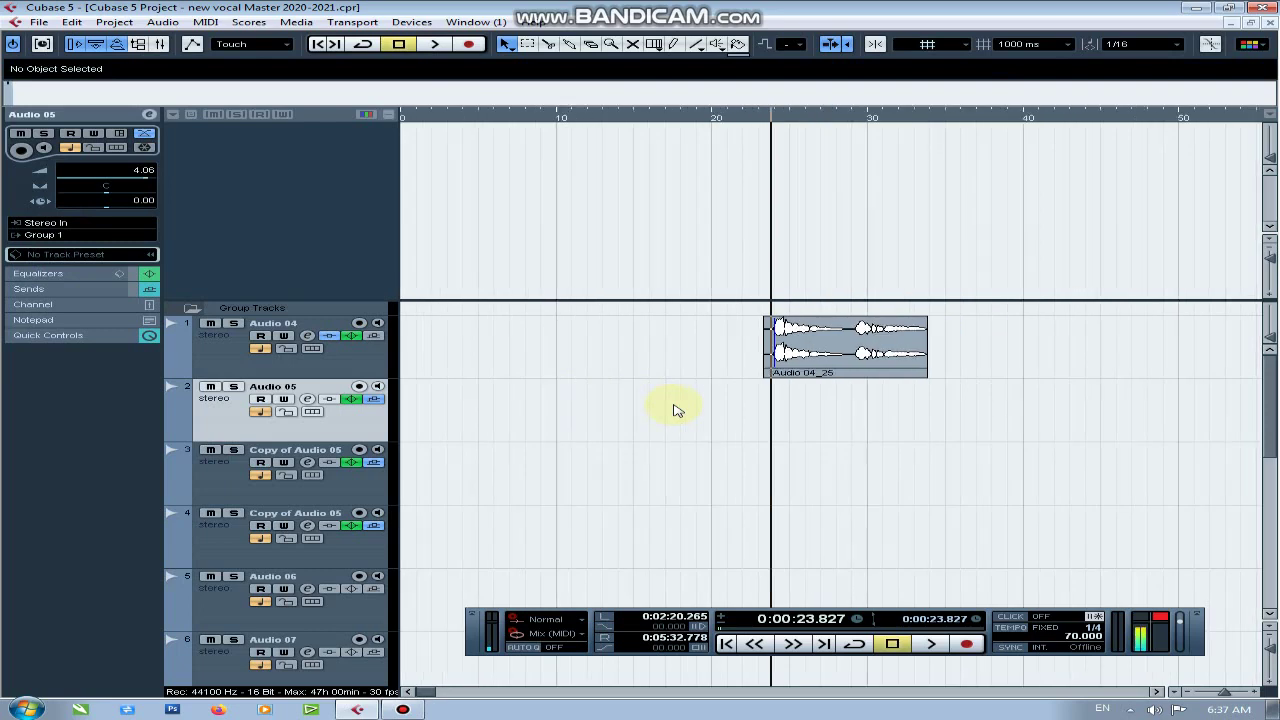